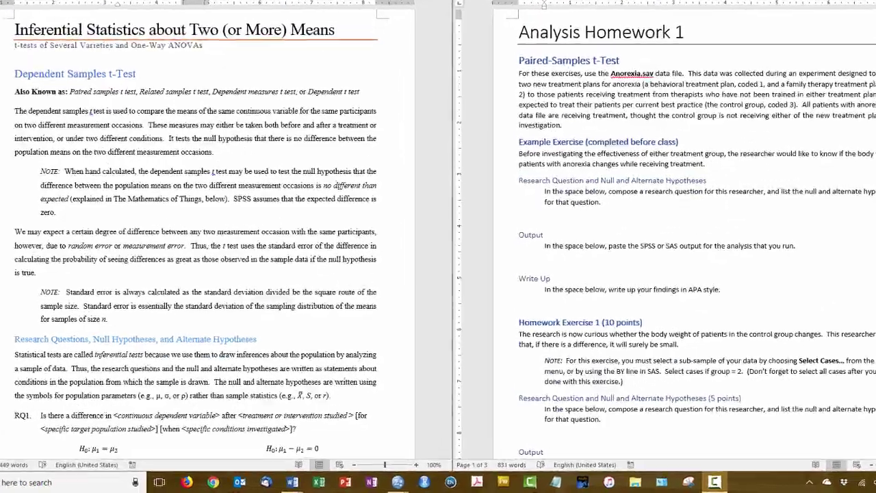
# Bring up the Anorexia.sav data in SPSS and select the prewt and postwt weight columns
pyautogui.moveTo(391, 484)
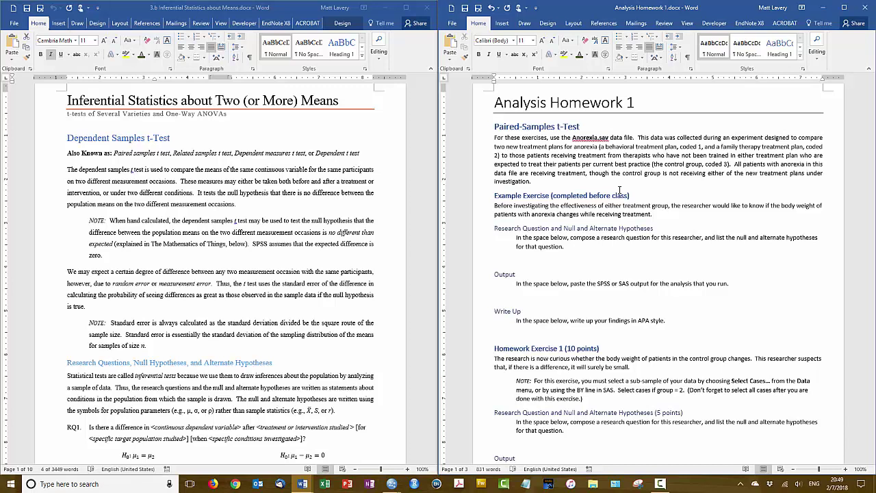
pyautogui.moveTo(391, 484)
pyautogui.click(491, 441)
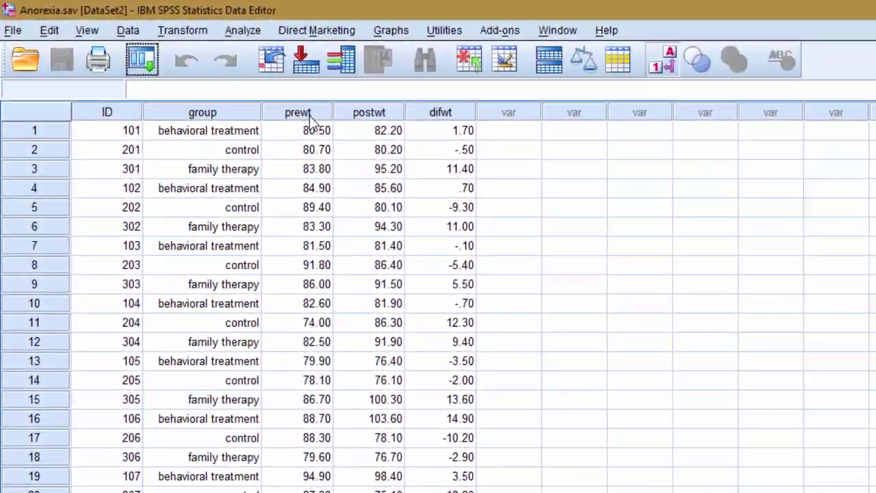
pyautogui.click(241, 87)
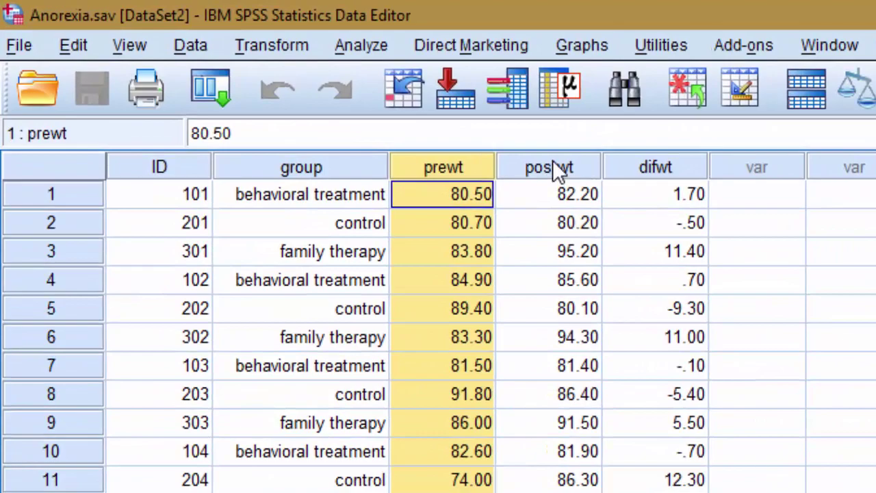
pyautogui.click(517, 156)
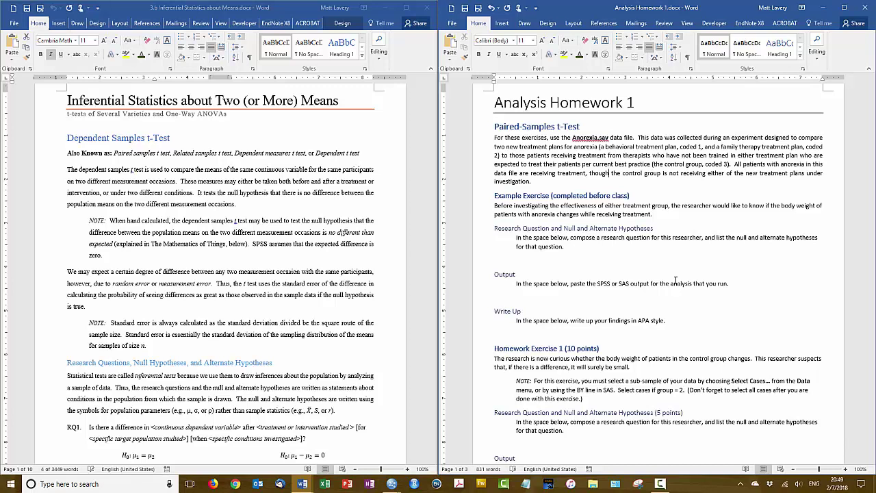
# Scroll the notes to the example hypotheses and highlight the word 'after' in RQ1
pyautogui.press('Down')
pyautogui.press('Down')
pyautogui.press('Down')
pyautogui.press('Down')
pyautogui.press('Down')
pyautogui.press('Down')
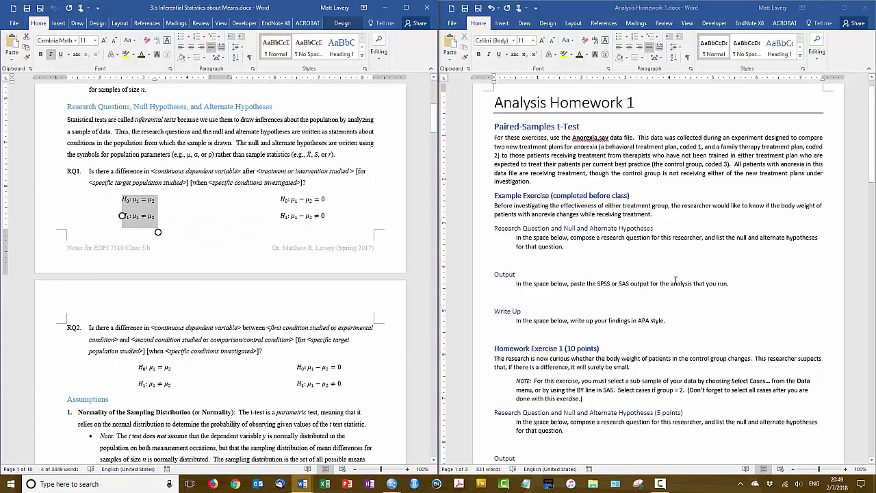
pyautogui.press('Down')
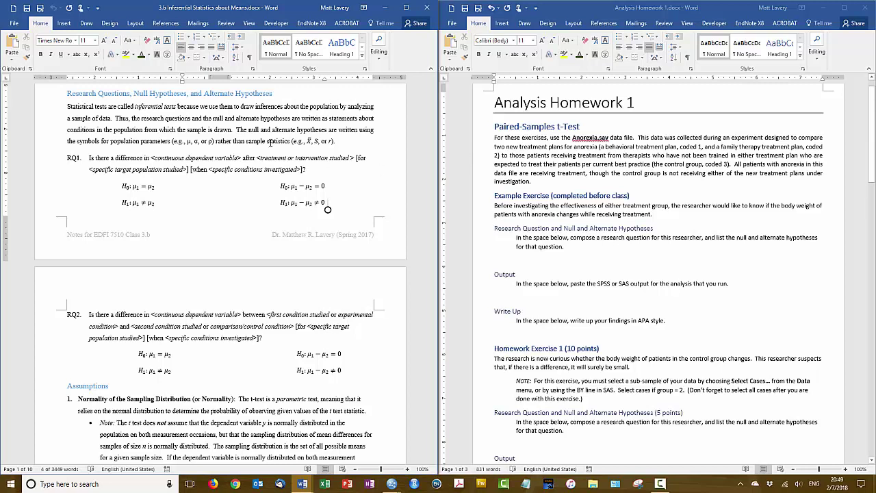
pyautogui.doubleClick(248, 158)
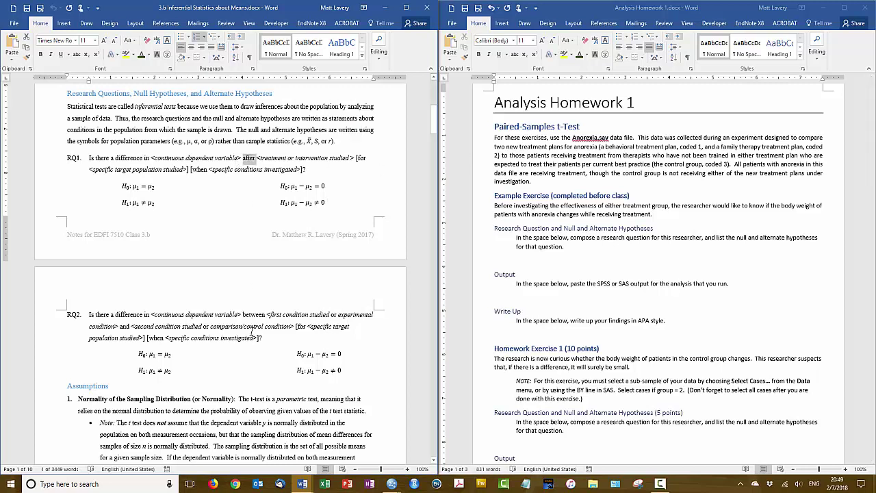
# Type 'Is there a difference between the body weights of patients with anorexia after...' and colour it green
pyautogui.click(539, 261)
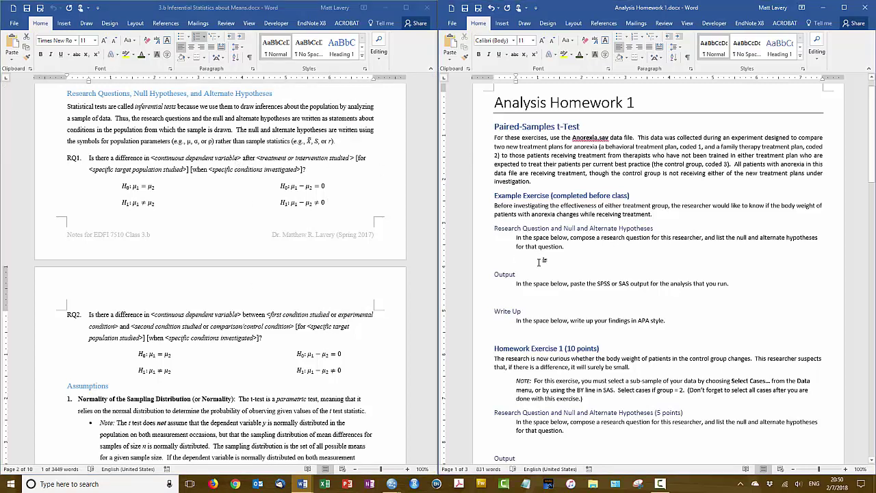
pyautogui.write('Is there a difference between the (')
pyautogui.write('ody weights of patients with anorexia after receiving treatment?')
pyautogui.click(482, 265)
pyautogui.click(542, 245)
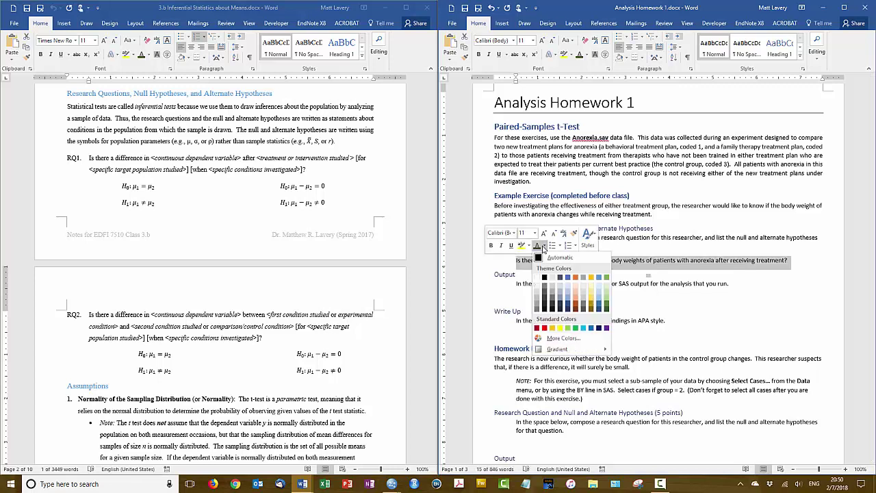
pyautogui.click(575, 320)
pyautogui.click(805, 264)
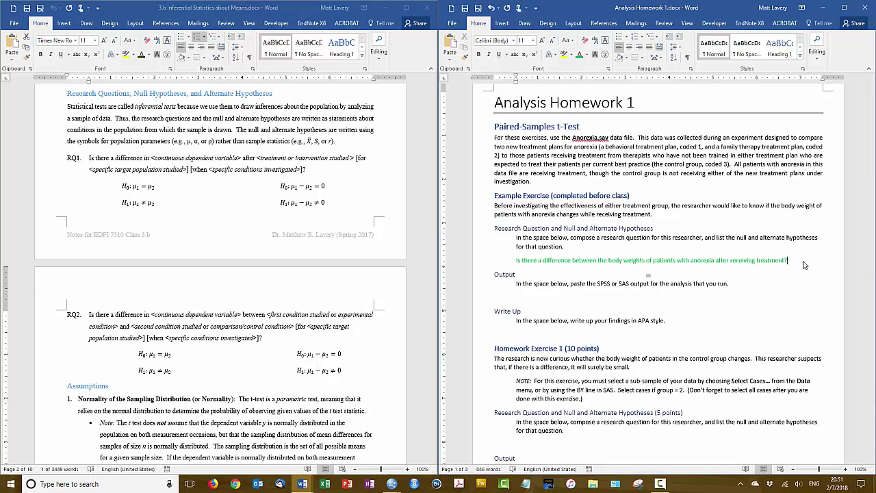
pyautogui.press('Return')
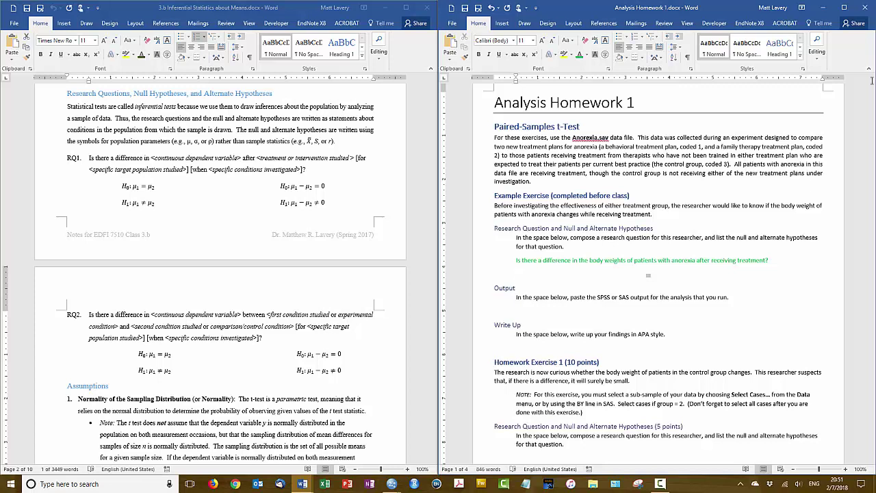
# Maximize the Analysis Homework 1 window and insert a blank equation below the research question
pyautogui.click(844, 8)
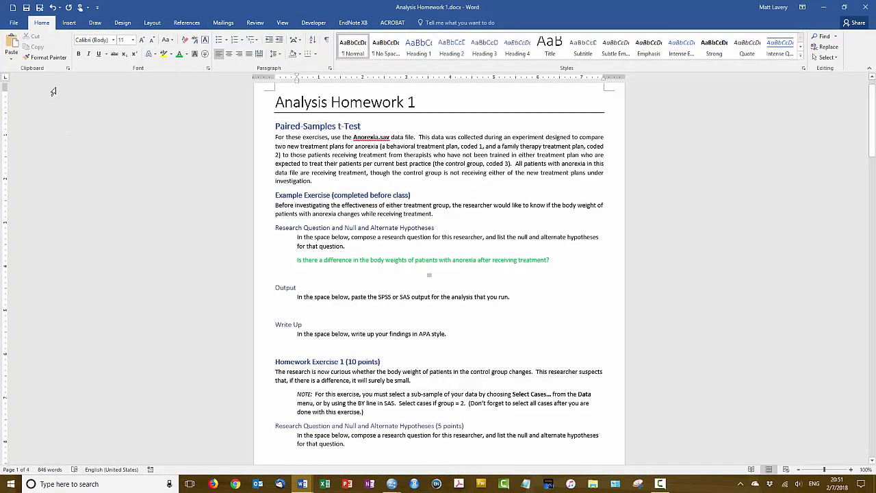
pyautogui.click(69, 23)
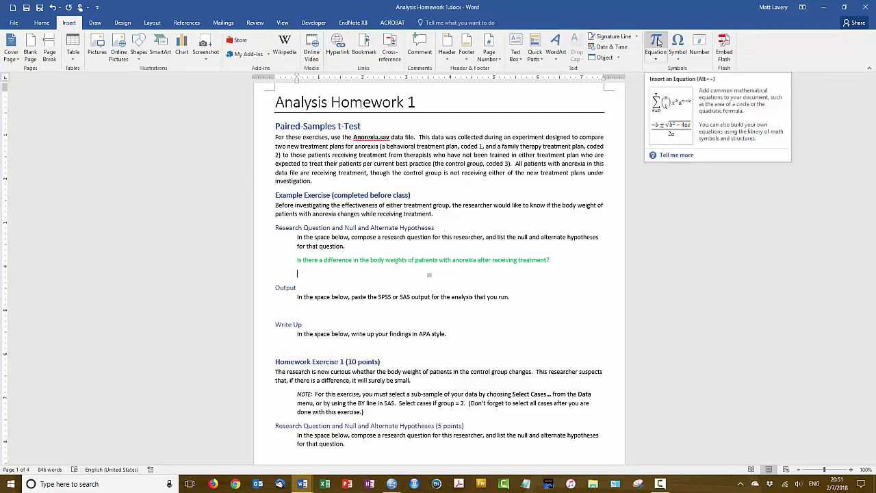
pyautogui.click(657, 42)
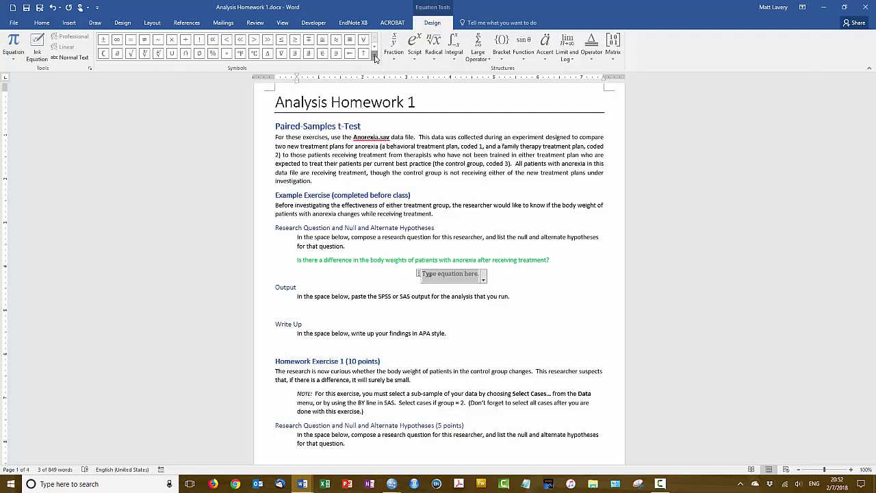
pyautogui.click(375, 59)
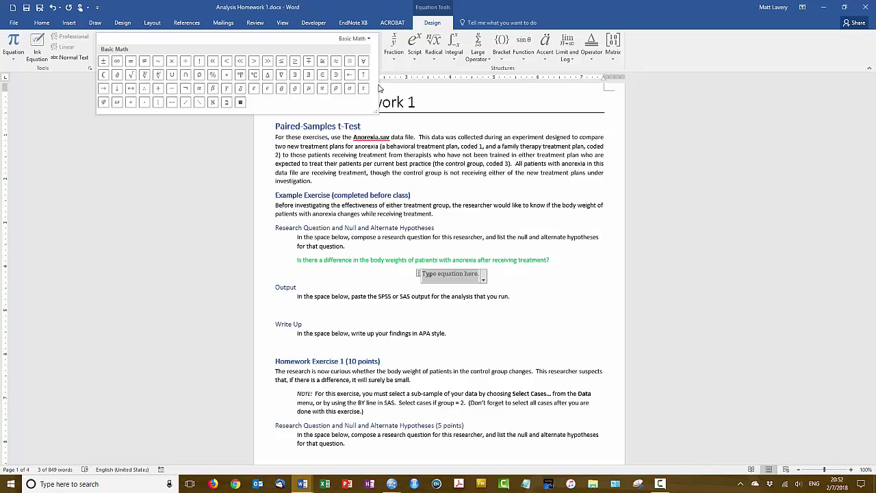
pyautogui.click(686, 60)
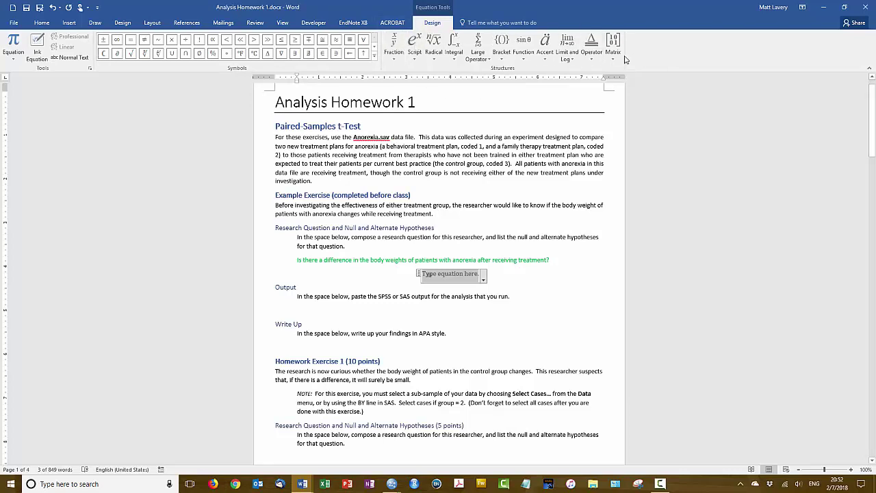
pyautogui.click(394, 59)
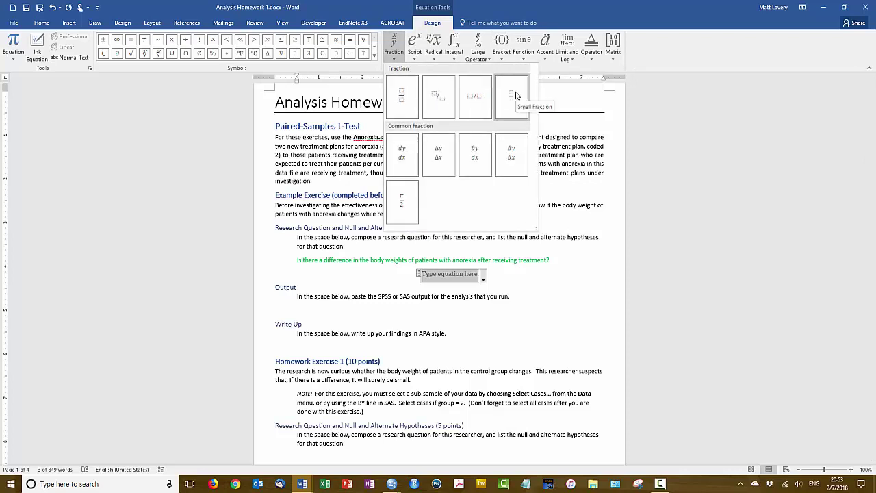
pyautogui.click(414, 55)
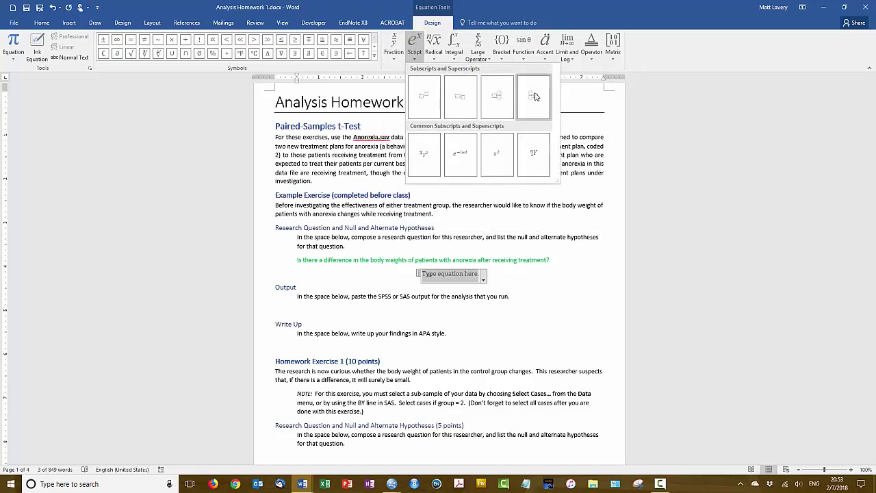
pyautogui.click(432, 54)
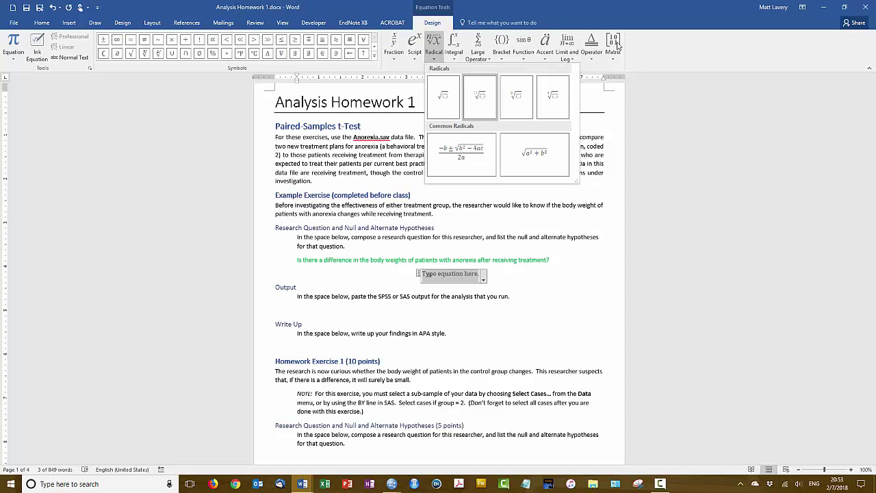
pyautogui.click(661, 48)
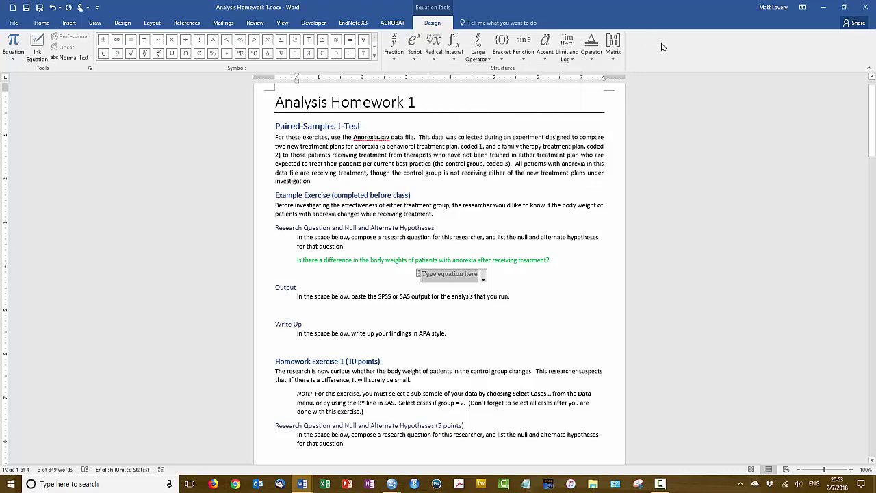
# Build the equation skeleton H0: μ = μ, with 0 as a subscript on H
pyautogui.write('H:')
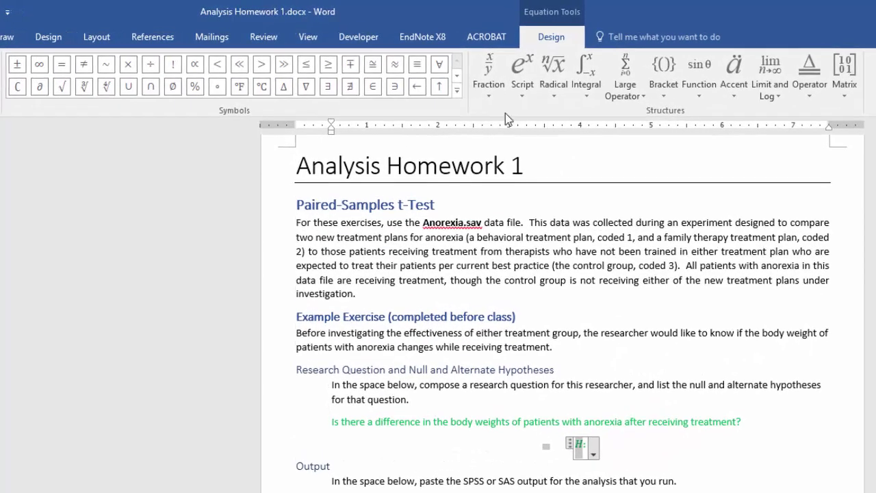
pyautogui.click(521, 89)
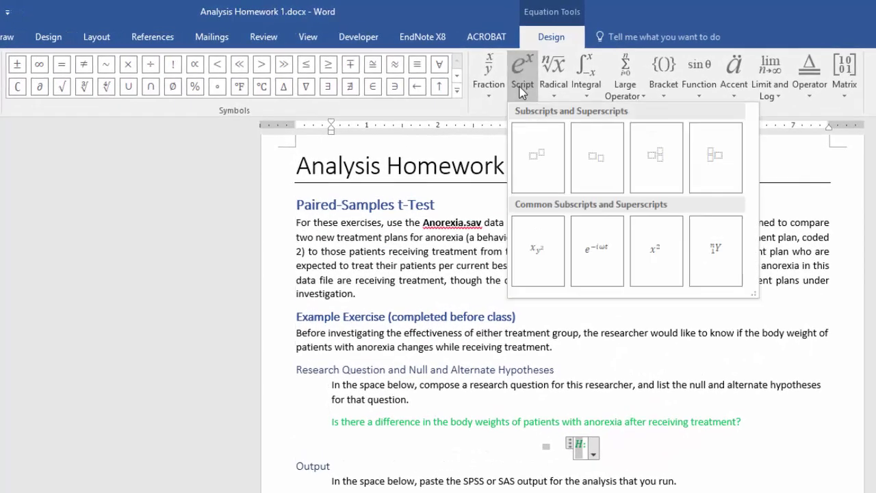
pyautogui.click(602, 173)
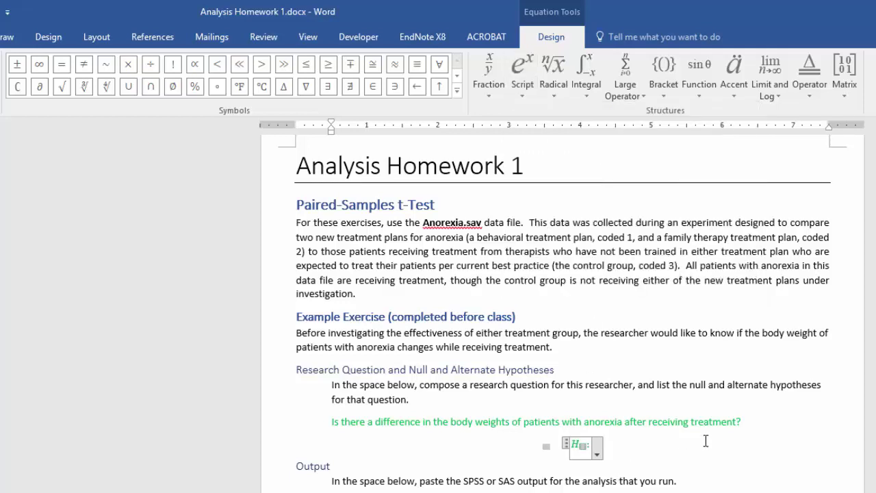
pyautogui.write('0')
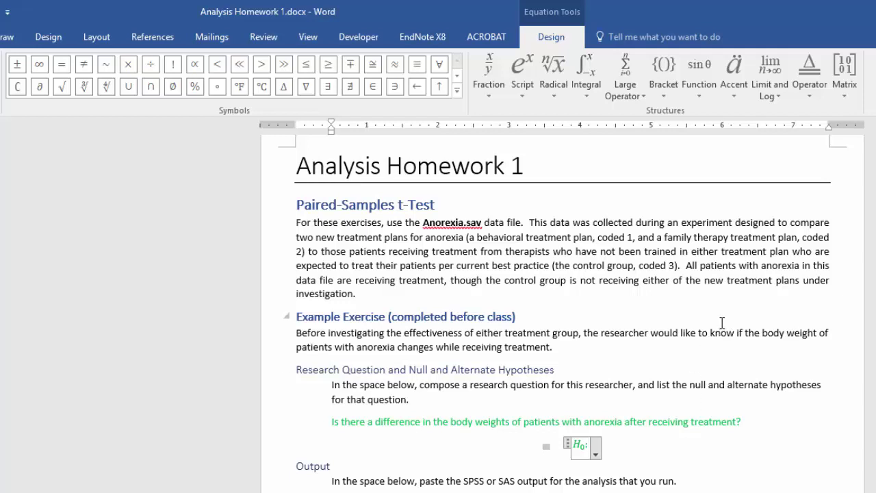
pyautogui.click(458, 89)
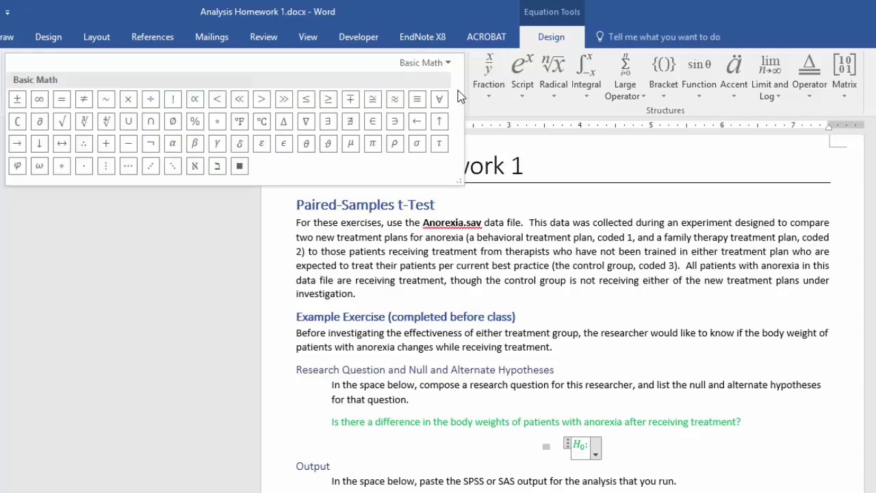
pyautogui.click(353, 152)
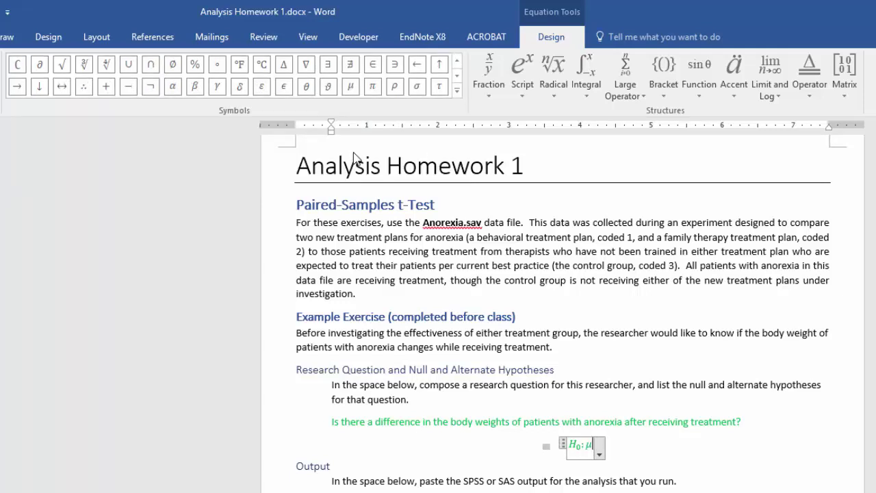
pyautogui.write('=')
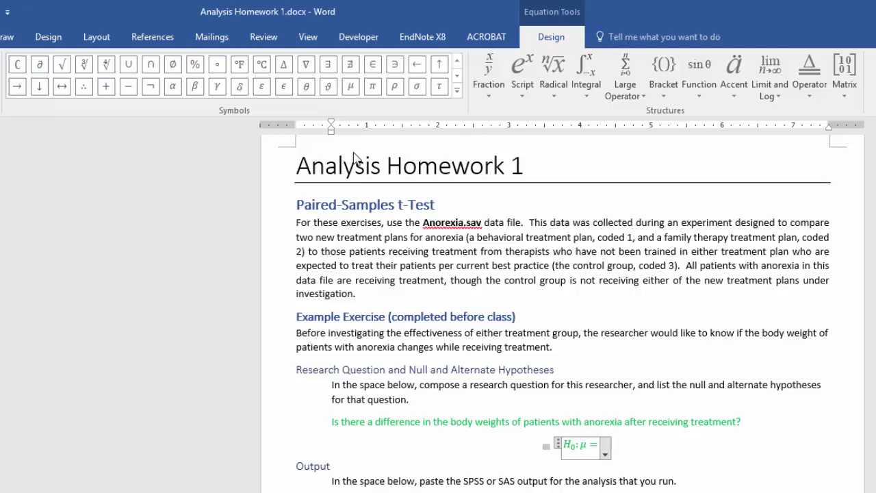
pyautogui.click(350, 86)
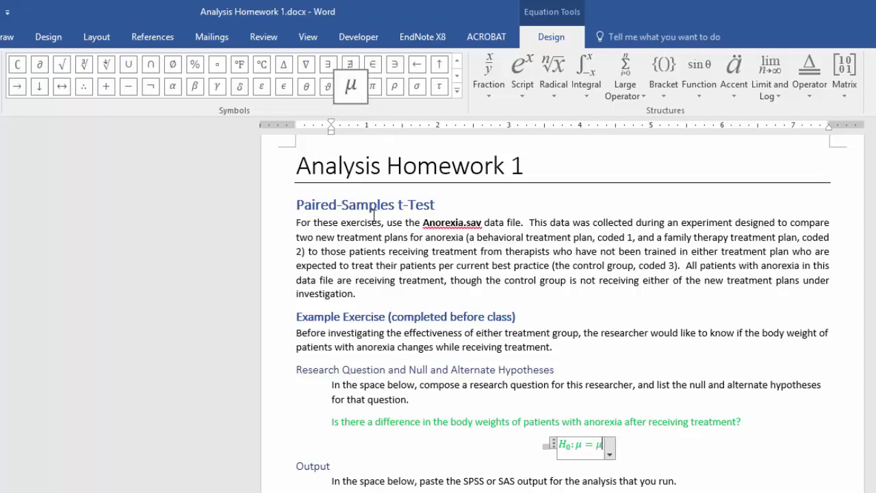
# Add 'pre' and 'post' subscripts to the two means so it reads H0: μpre = μpost
pyautogui.doubleClick(577, 445)
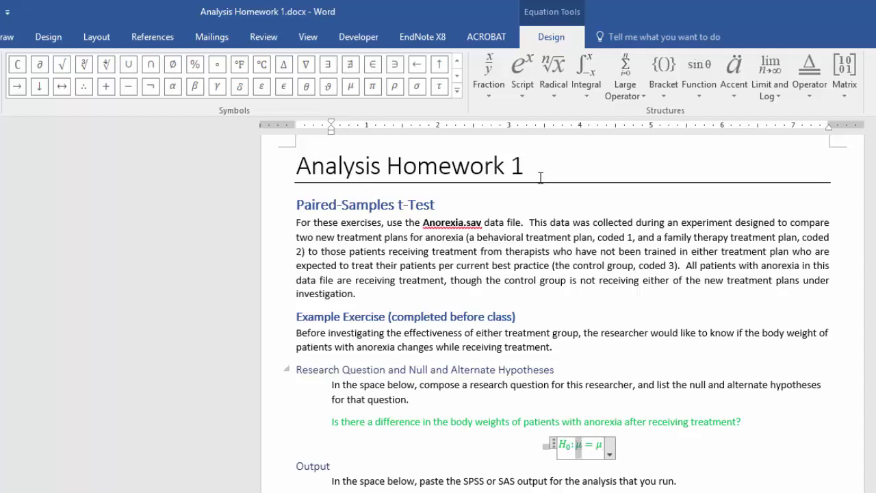
pyautogui.click(525, 95)
pyautogui.click(600, 160)
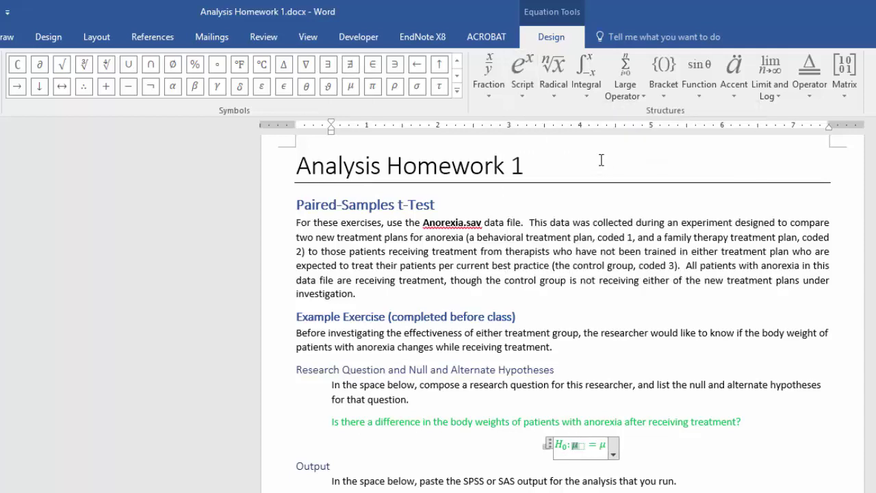
pyautogui.click(582, 446)
pyautogui.write('pre')
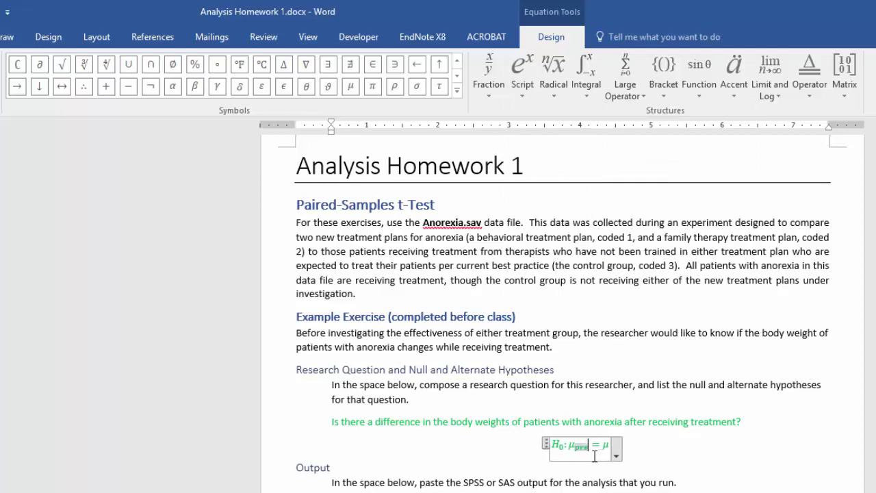
pyautogui.click(604, 446)
pyautogui.click(523, 93)
pyautogui.click(538, 149)
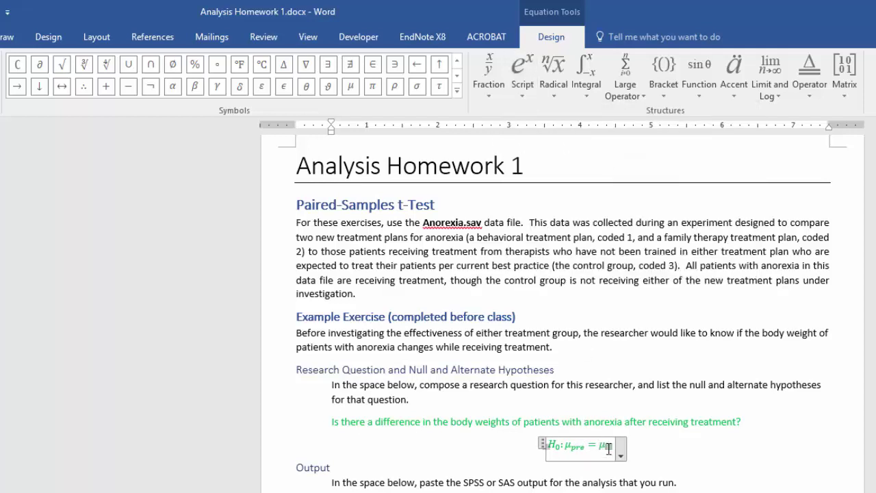
pyautogui.write('post')
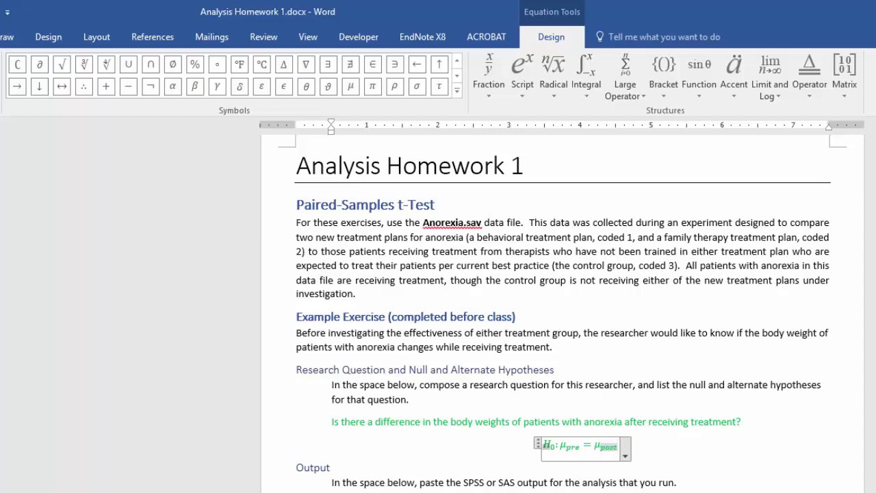
pyautogui.click(709, 450)
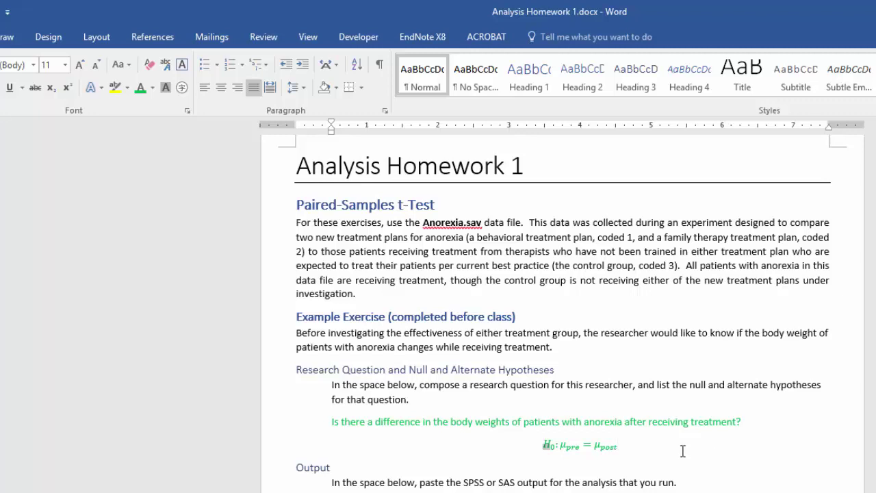
pyautogui.click(546, 445)
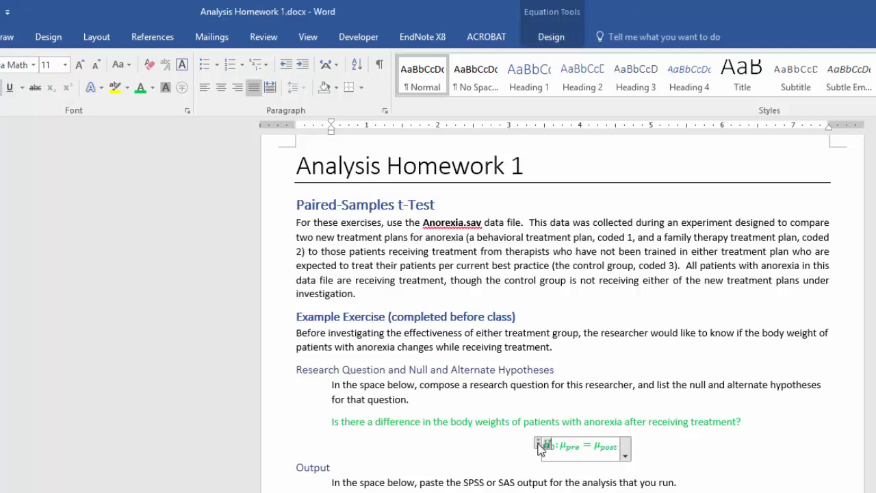
# Paste a copy of the null hypothesis below it and edit it to H1: μpre ≠ μpost
pyautogui.click(539, 447)
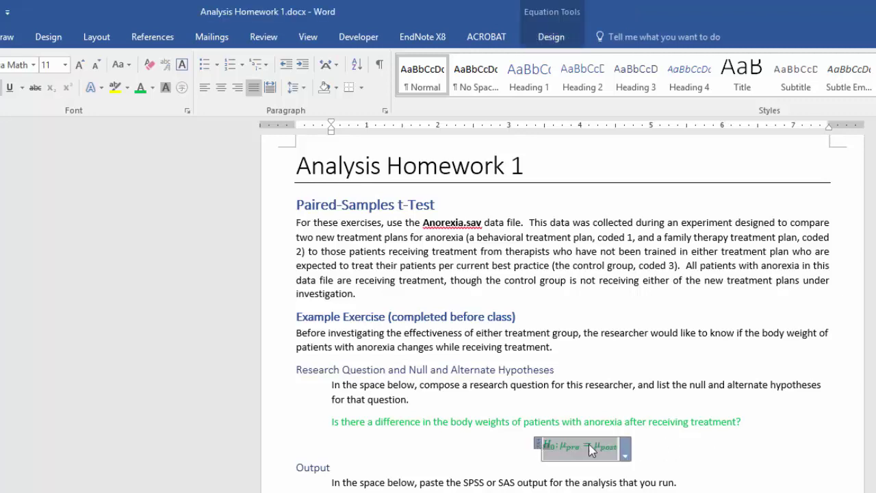
pyautogui.click(639, 444)
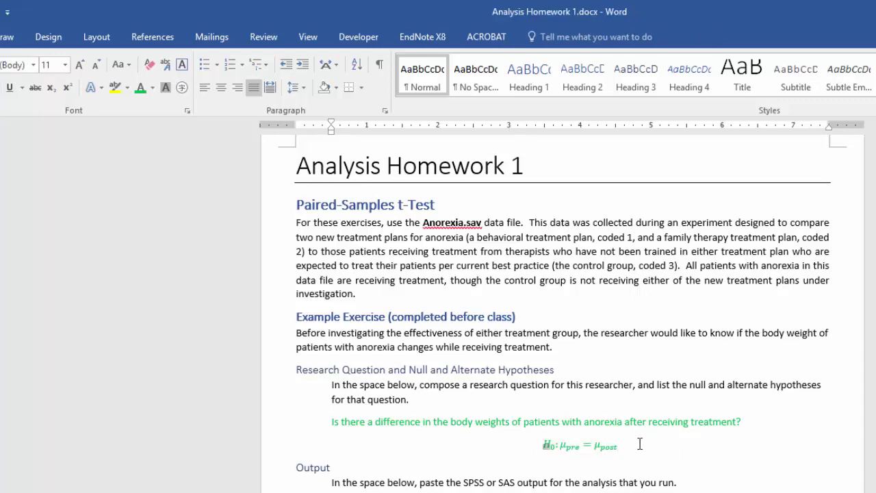
pyautogui.press('Return')
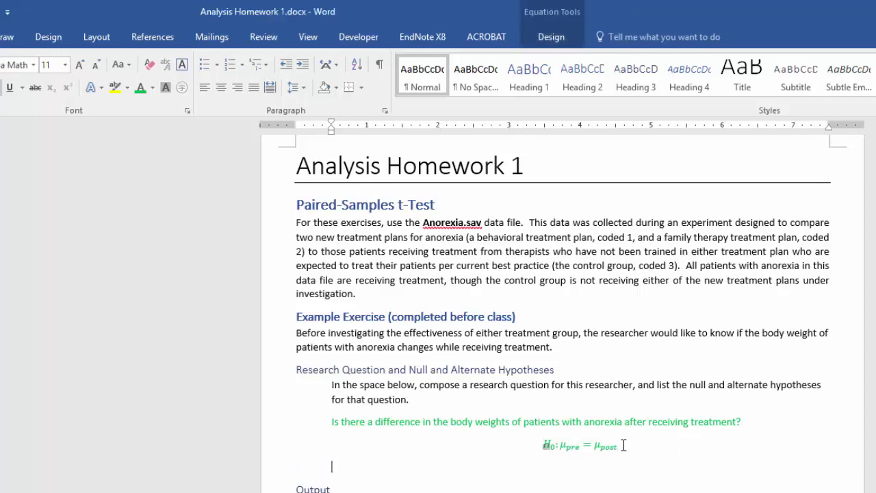
pyautogui.hotkey('ctrl', 'v')
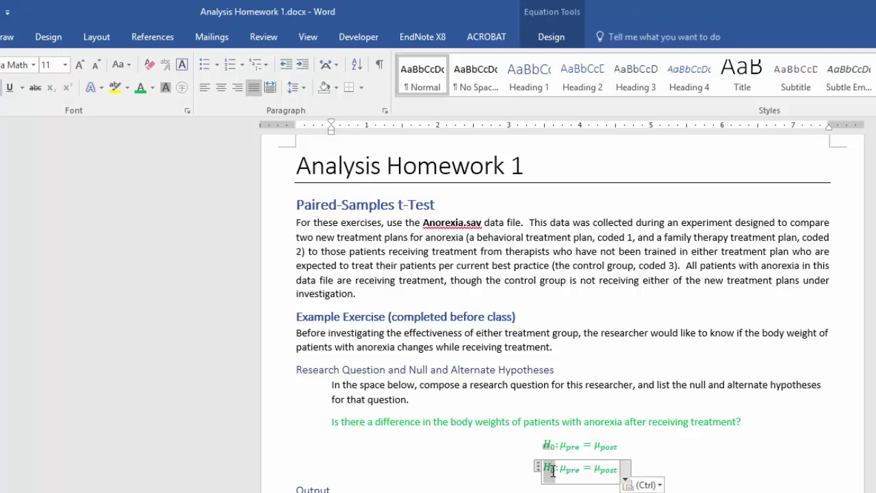
pyautogui.click(552, 471)
pyautogui.press('BackSpace')
pyautogui.write('1')
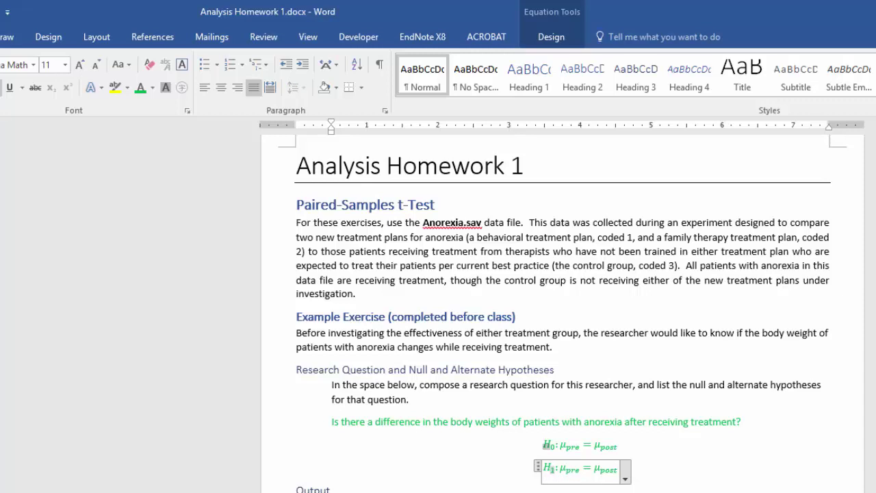
pyautogui.doubleClick(586, 469)
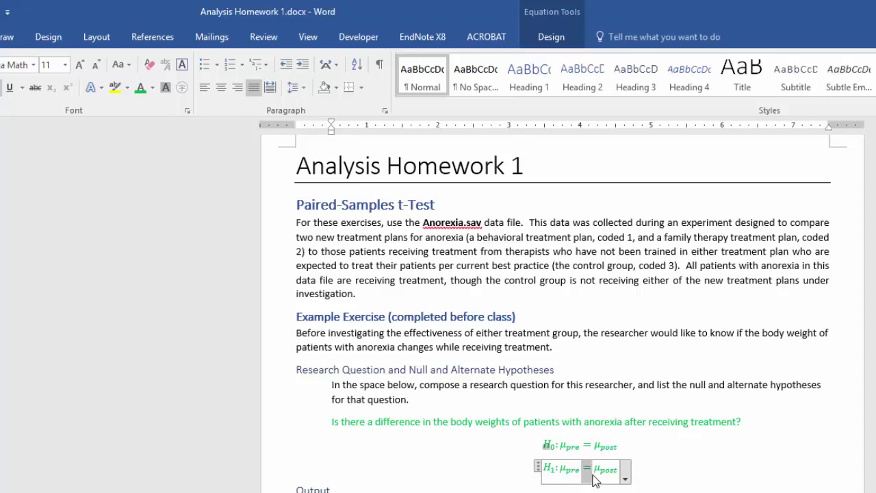
pyautogui.click(551, 39)
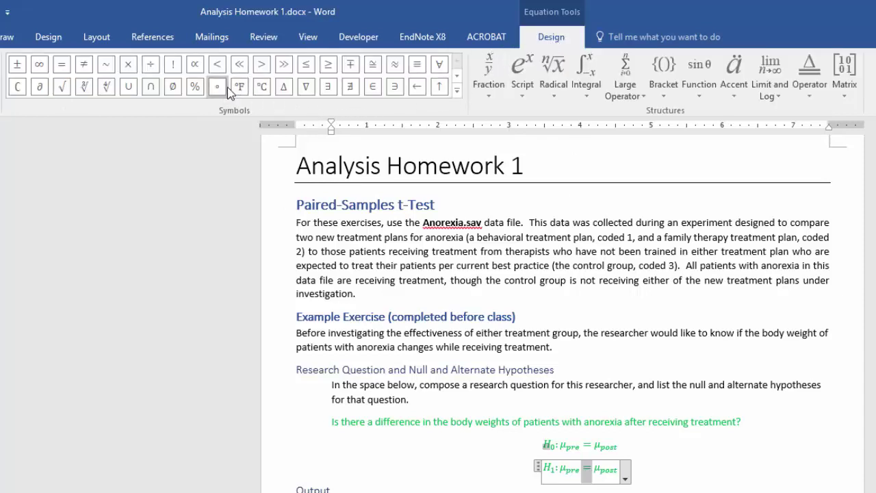
pyautogui.click(85, 67)
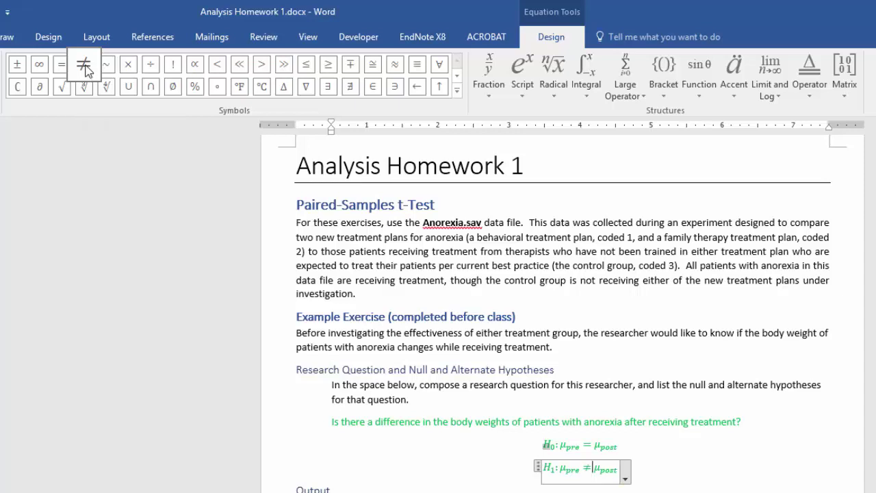
pyautogui.click(689, 455)
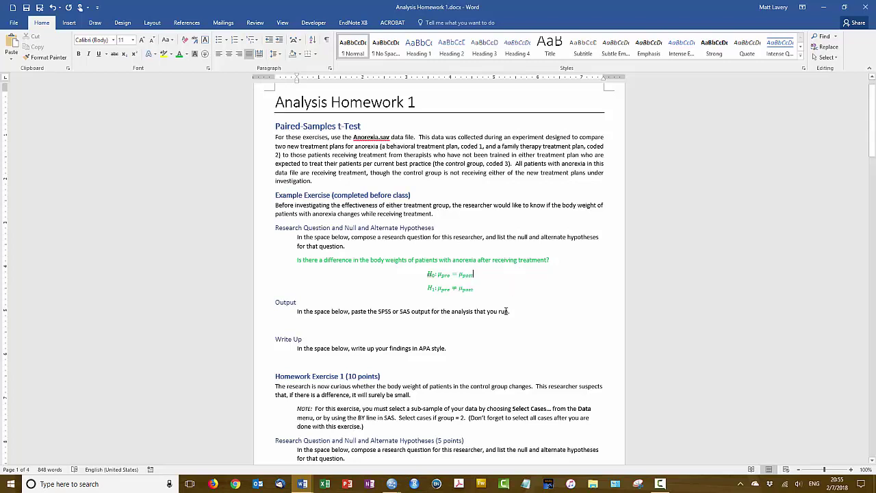
# Return to the Anorexia.sav data and open the Paired-Samples T Test dialog under Compare Means
pyautogui.moveTo(392, 484)
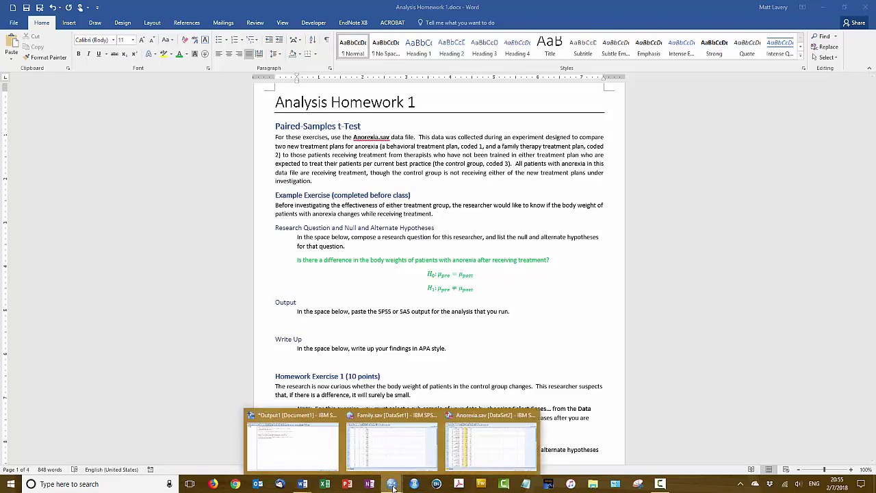
pyautogui.click(490, 440)
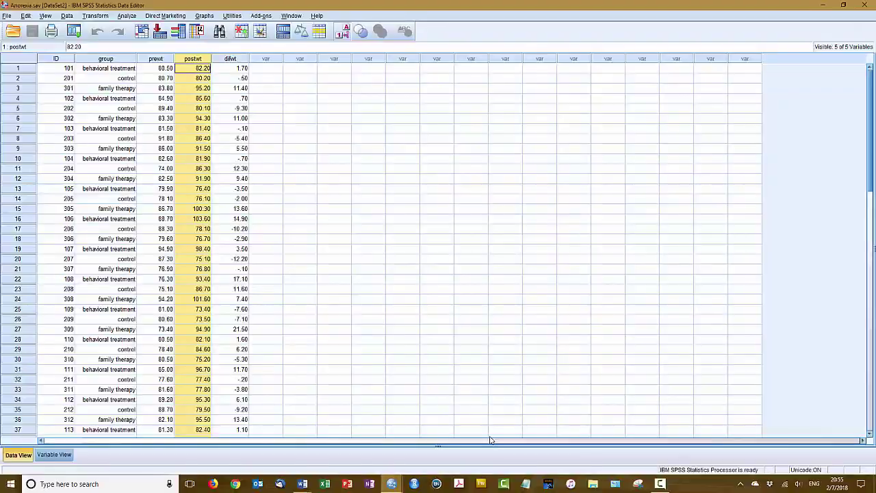
pyautogui.click(267, 190)
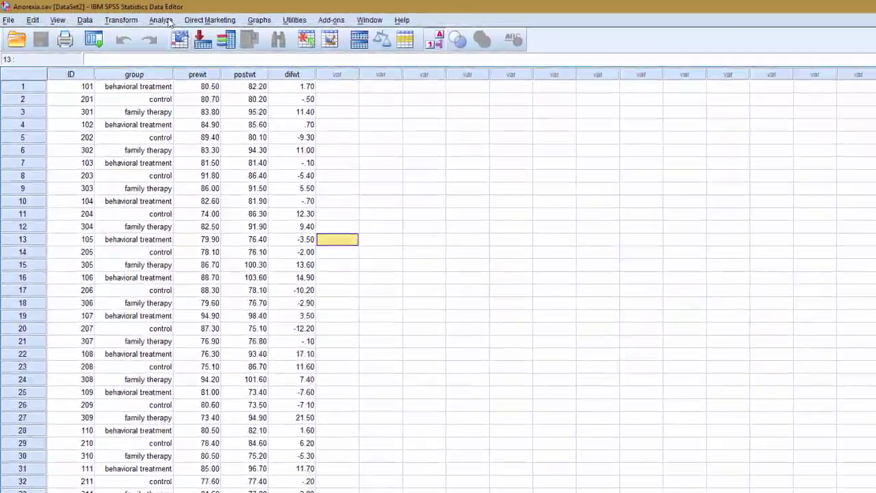
pyautogui.click(149, 18)
pyautogui.moveTo(193, 78)
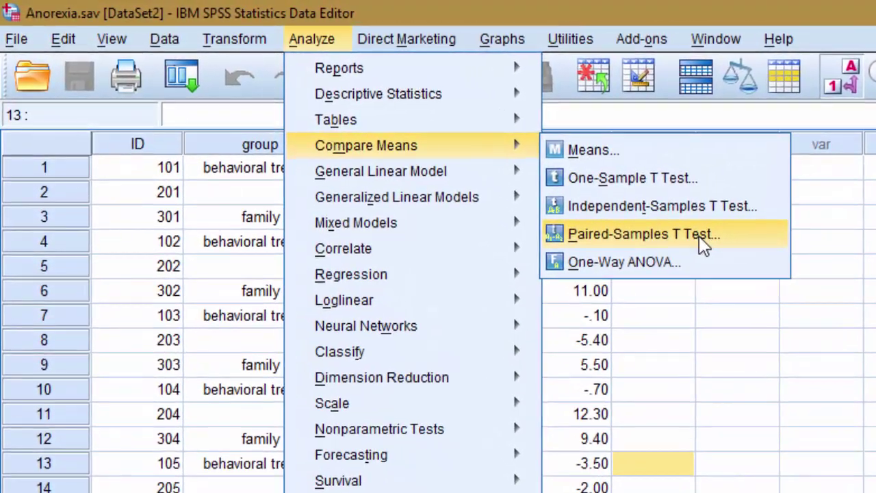
pyautogui.click(725, 252)
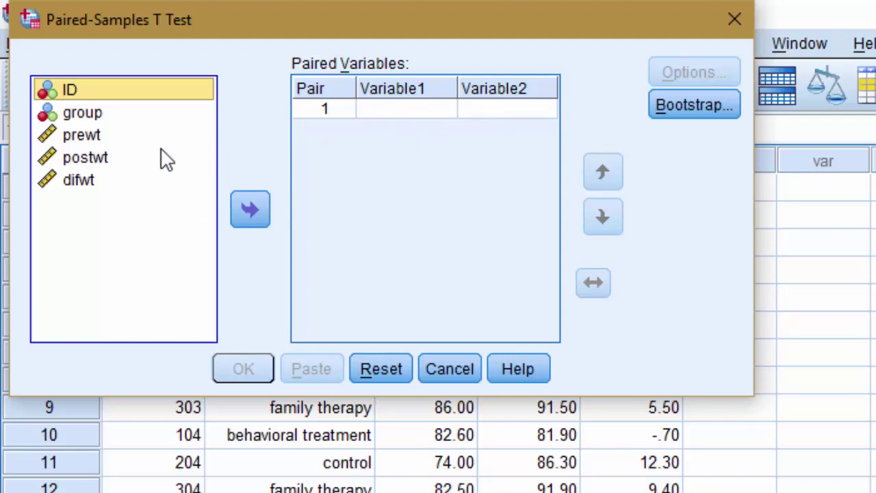
# Pair postwt with prewt as pair 1, confirm the 95% confidence interval, and run the test
pyautogui.click(86, 140)
pyautogui.moveTo(137, 137); pyautogui.dragTo(386, 113)
pyautogui.moveTo(86, 159); pyautogui.dragTo(488, 120)
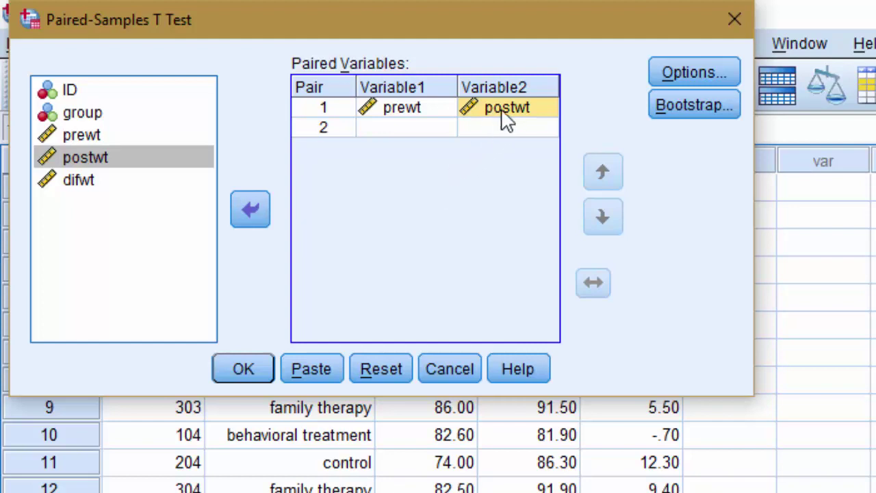
pyautogui.moveTo(507, 118); pyautogui.dragTo(403, 124)
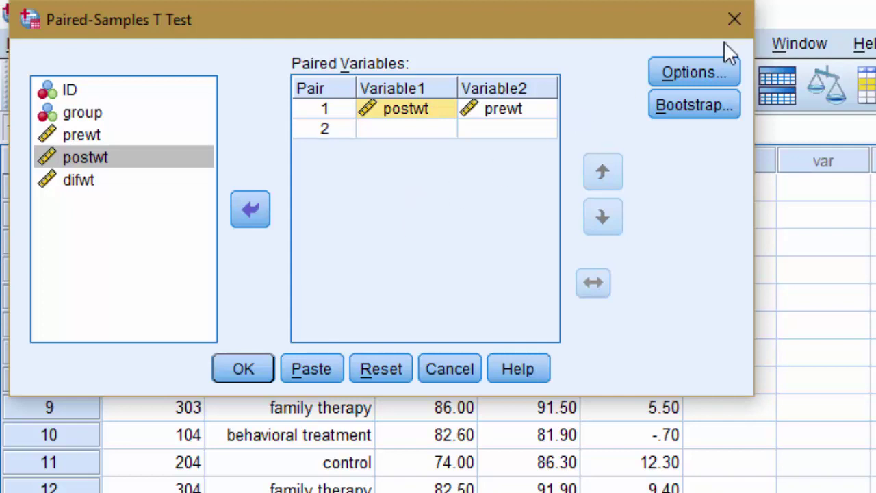
pyautogui.click(715, 71)
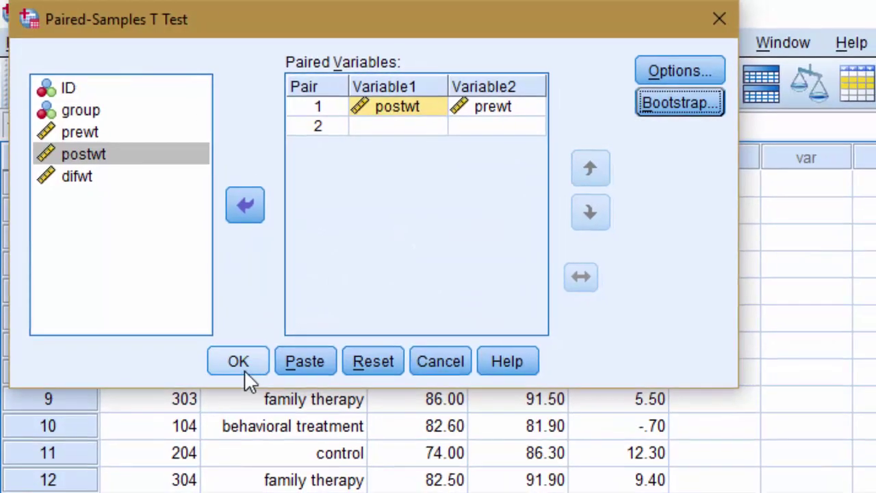
pyautogui.click(244, 368)
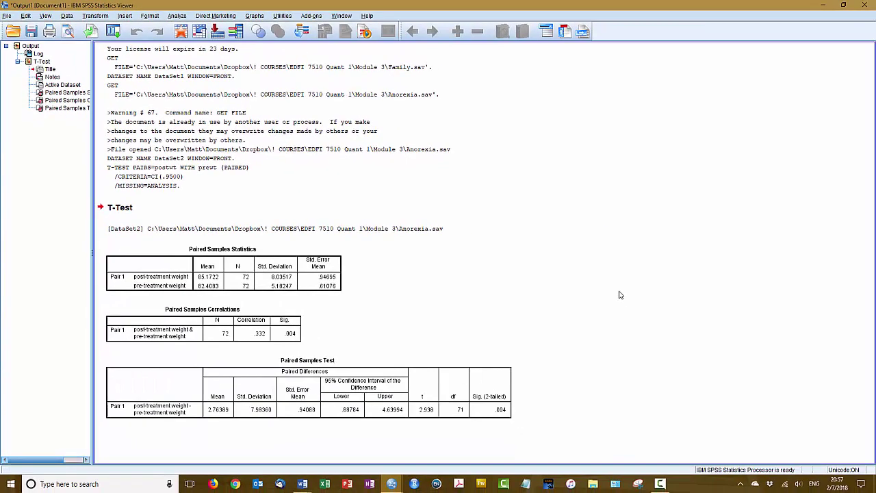
# Inspect the Paired Samples Statistics, Correlations and Test tables, then select the whole t-test output
pyautogui.click(223, 273)
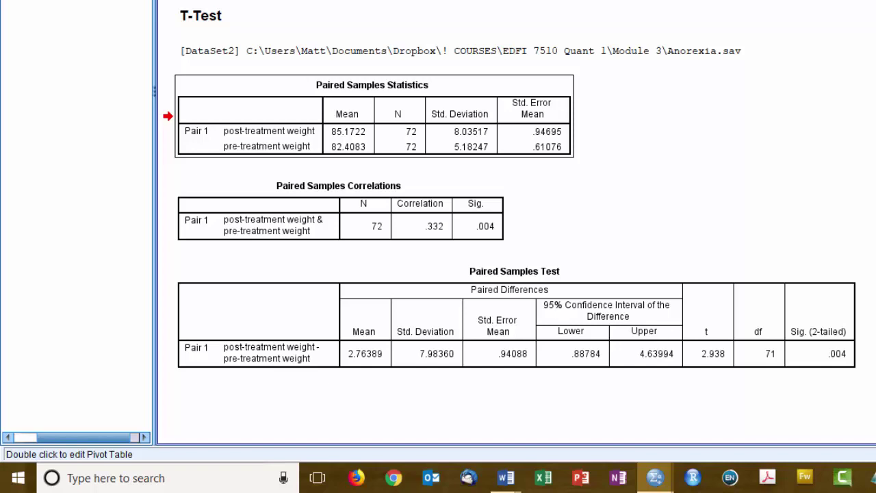
pyautogui.click(340, 219)
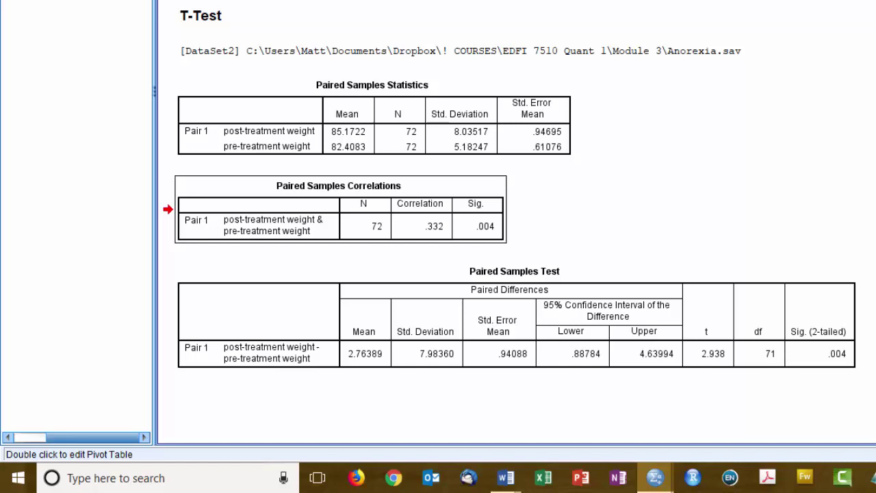
pyautogui.click(514, 314)
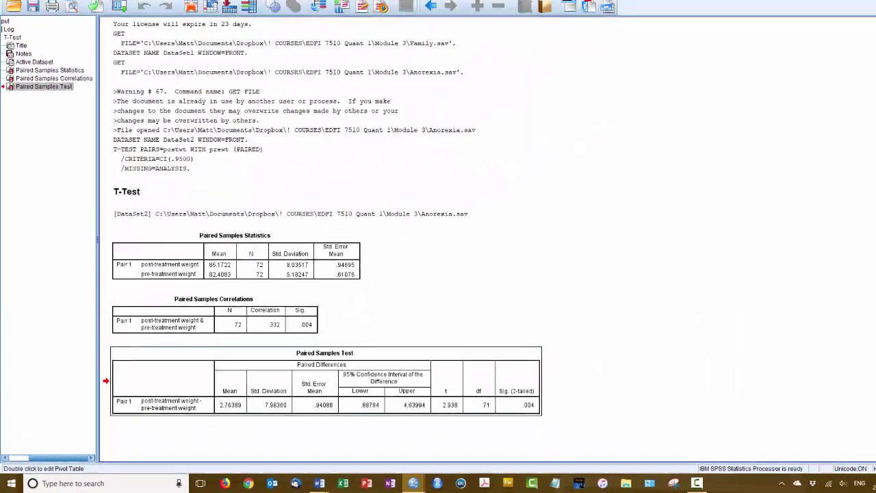
pyautogui.click(657, 194)
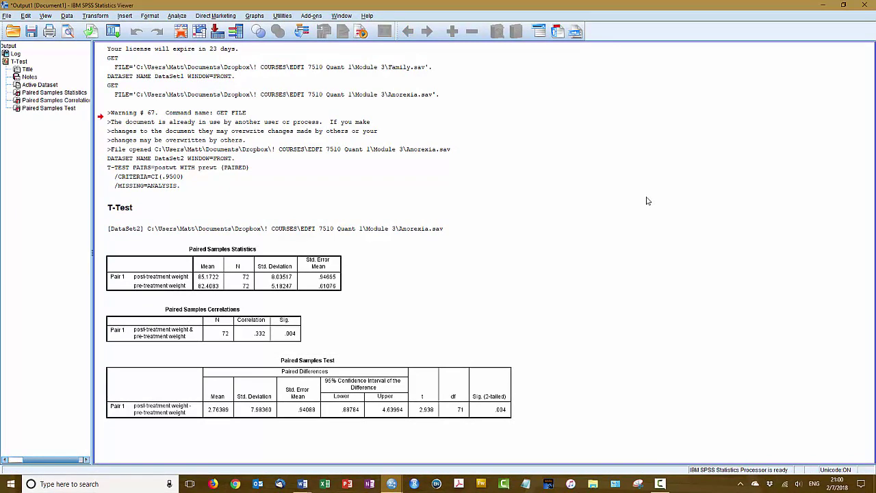
pyautogui.click(645, 200)
# Open the taskbar screen-capture tool, move it mid-screen, then close it
pyautogui.click(638, 485)
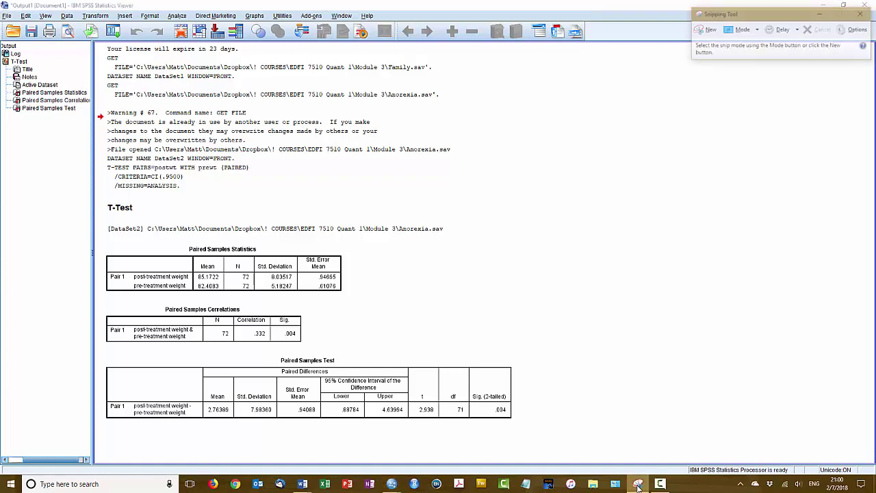
pyautogui.moveTo(780, 15); pyautogui.dragTo(507, 273)
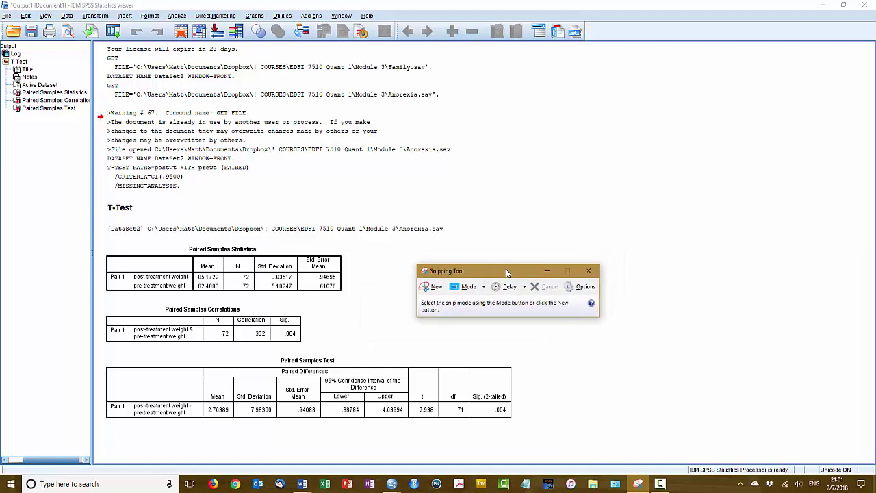
pyautogui.moveTo(637, 487)
pyautogui.click(588, 272)
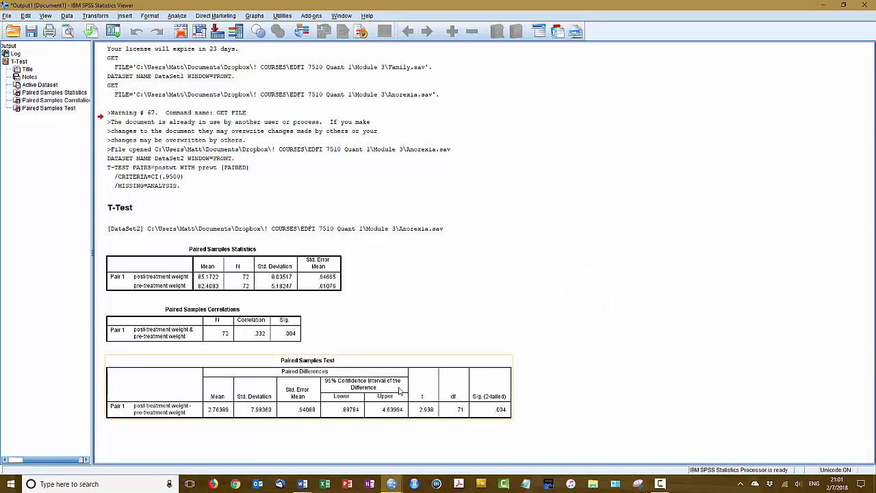
# Launch Snipping Tool by searching 'snip' and snip the three paired-samples output tables
pyautogui.click(101, 483)
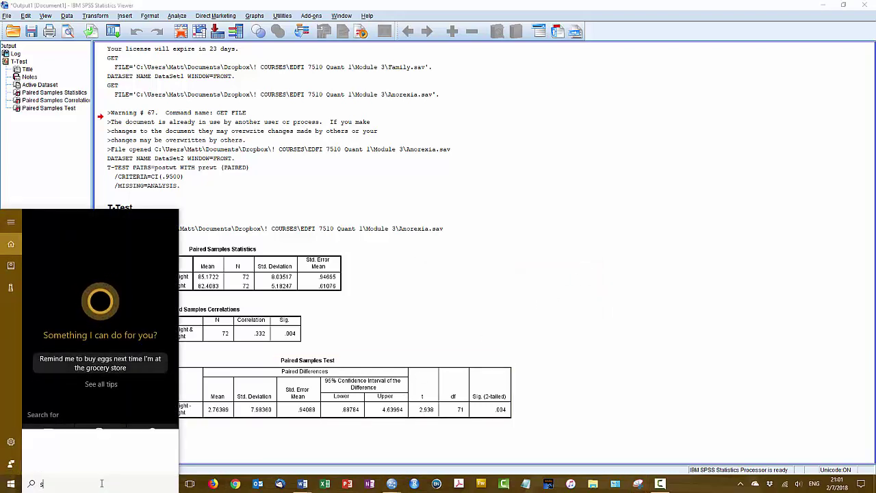
pyautogui.write('snip')
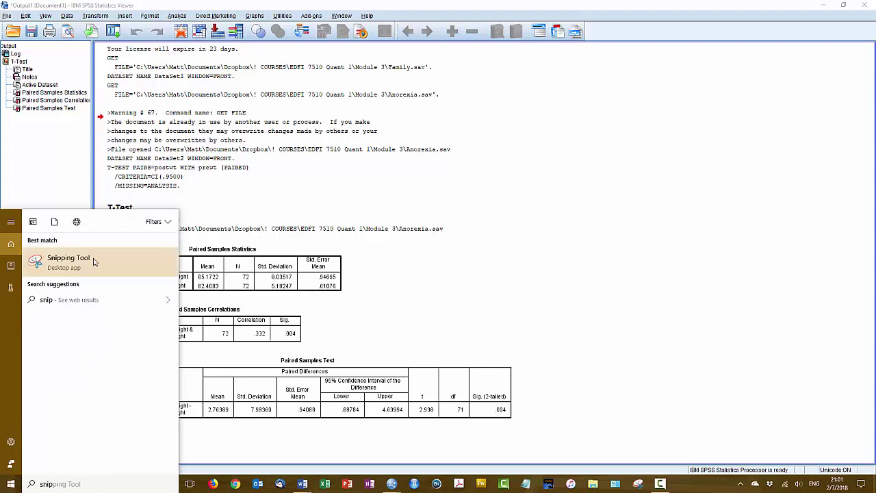
pyautogui.click(68, 260)
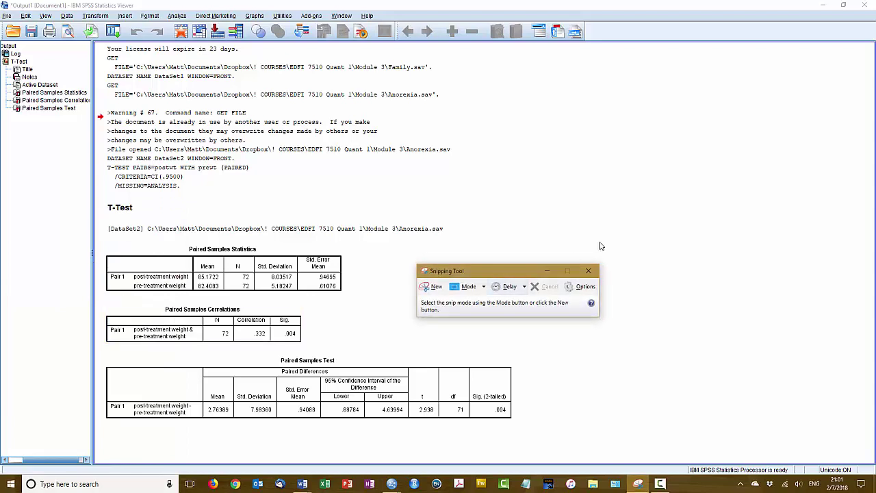
pyautogui.click(429, 288)
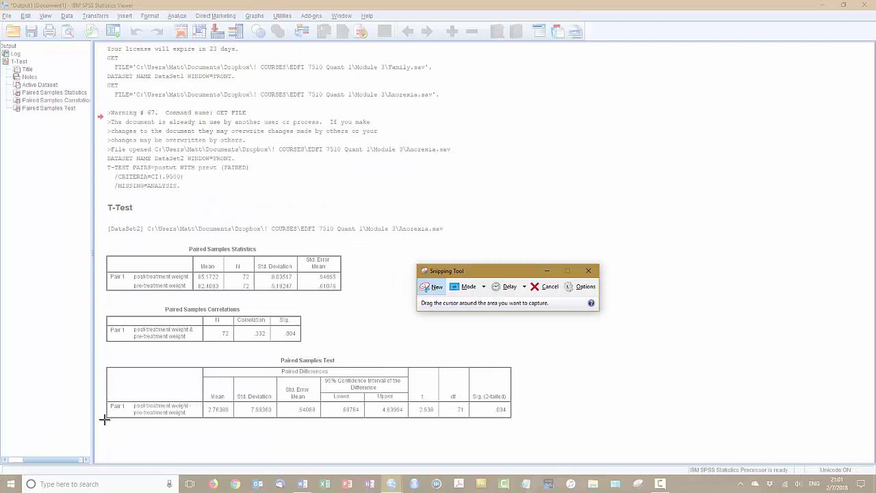
pyautogui.moveTo(102, 419)
pyautogui.mouseDown()
pyautogui.moveTo(145, 369)
pyautogui.moveTo(350, 265)
pyautogui.moveTo(383, 237)
pyautogui.moveTo(513, 245)
pyautogui.mouseUp()
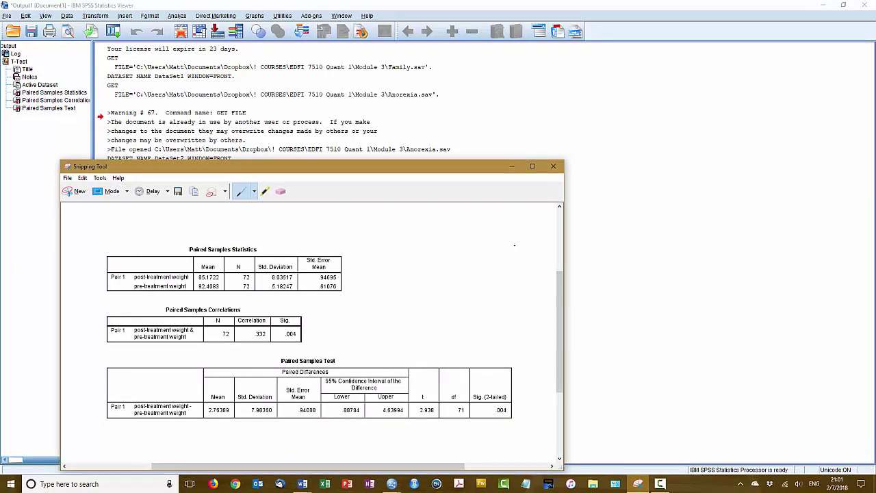
# Switch to Analysis Homework 1 and paste the captured tables under Output
pyautogui.click(303, 483)
pyautogui.click(369, 411)
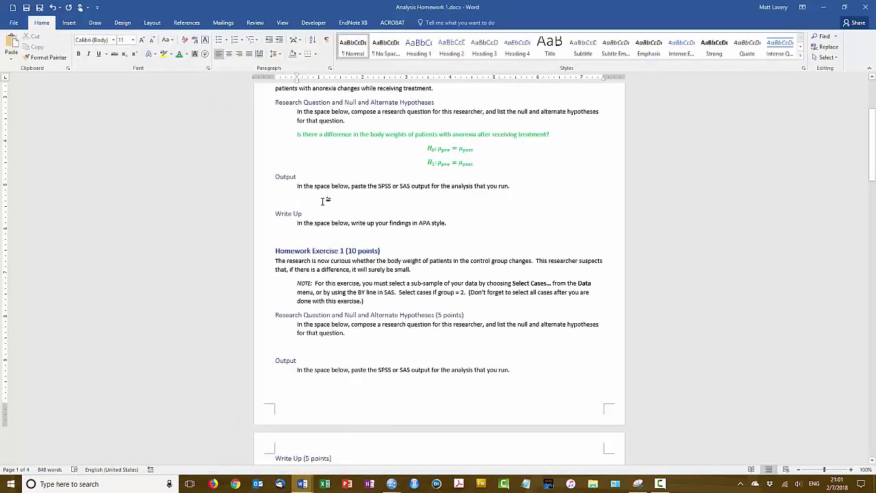
pyautogui.hotkey('ctrl', 'v')
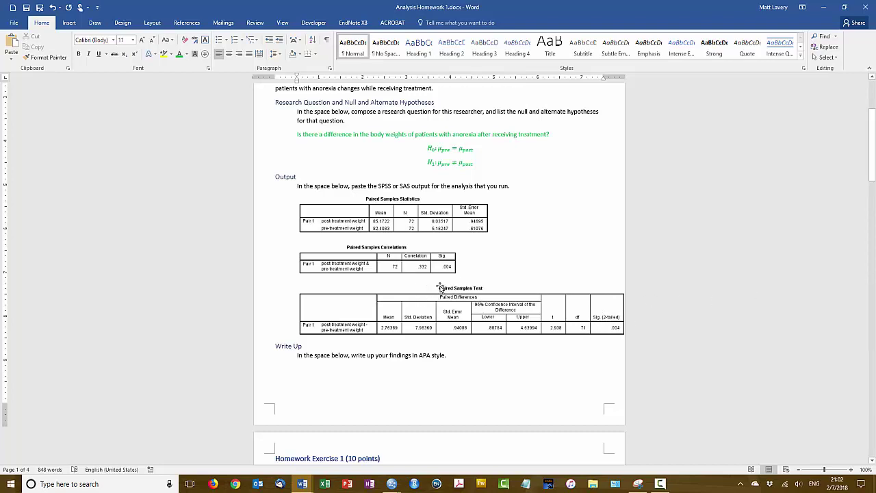
pyautogui.scroll(-1, 448, 275)
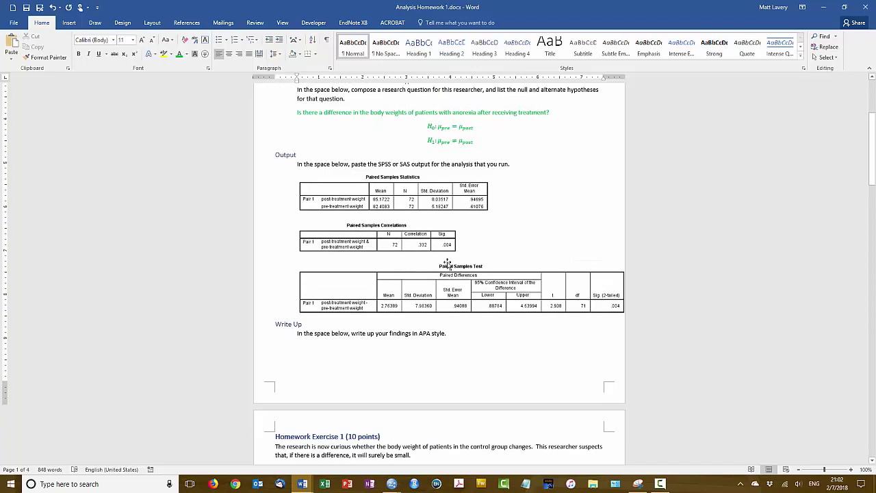
# Dock the homework on the right half of the screen with the 3.b notes beside it
pyautogui.moveTo(434, 10); pyautogui.dragTo(874, 9)
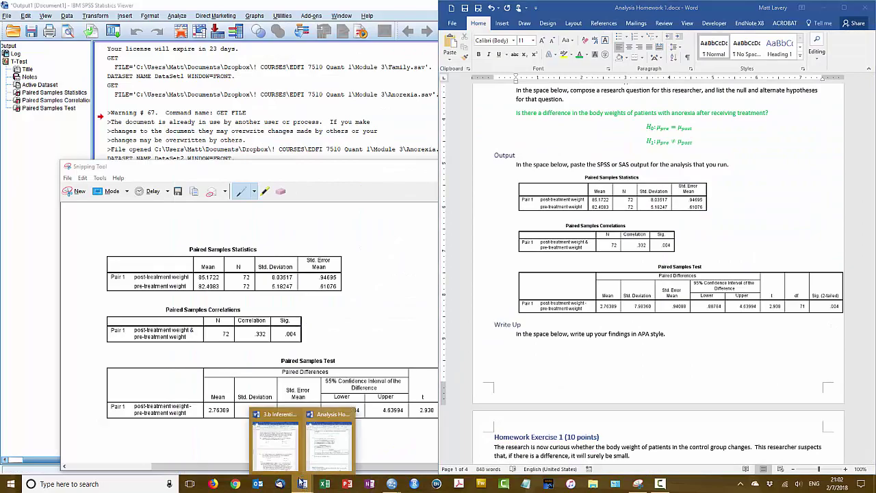
pyautogui.click(279, 457)
pyautogui.scroll(-3, 295, 267)
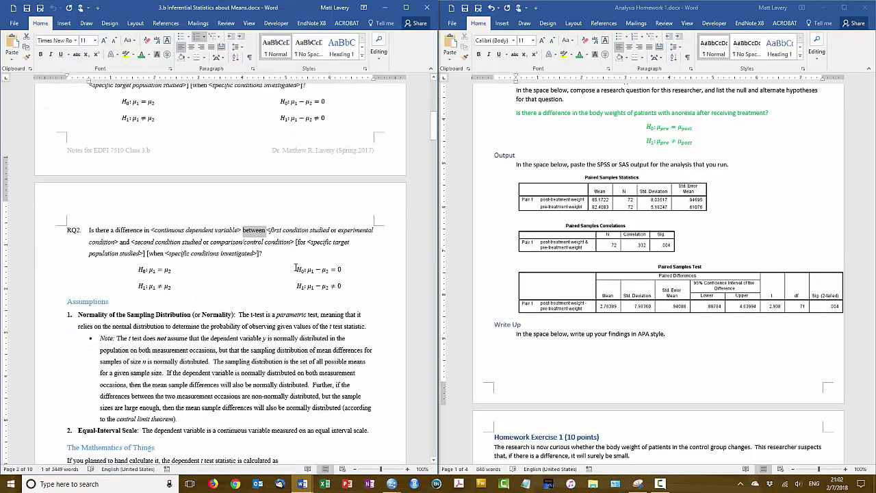
# Show the notes' APA paired t-test examples, hide page white space, and position the caret under Write Up
pyautogui.scroll(-6, 296, 267)
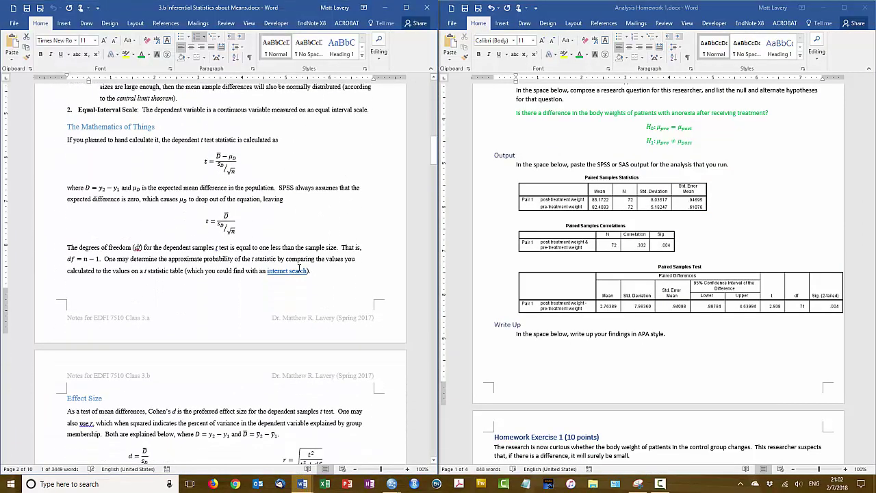
pyautogui.scroll(-5, 303, 269)
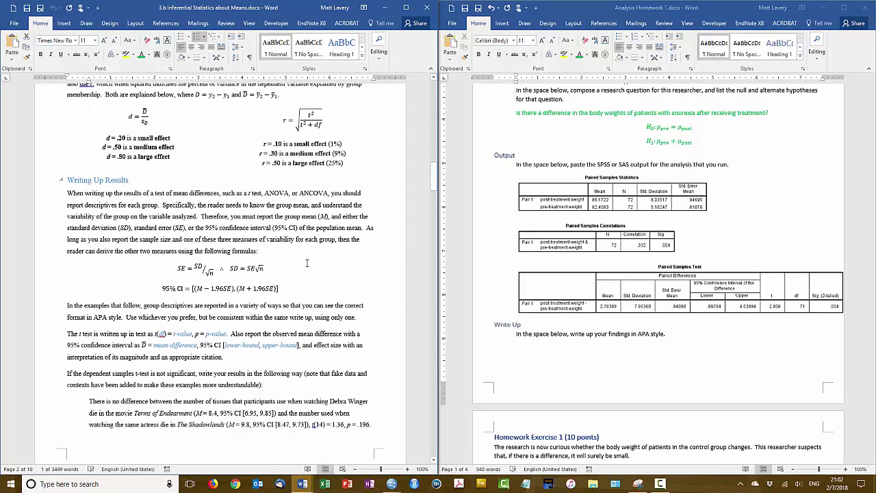
pyautogui.scroll(-4, 312, 263)
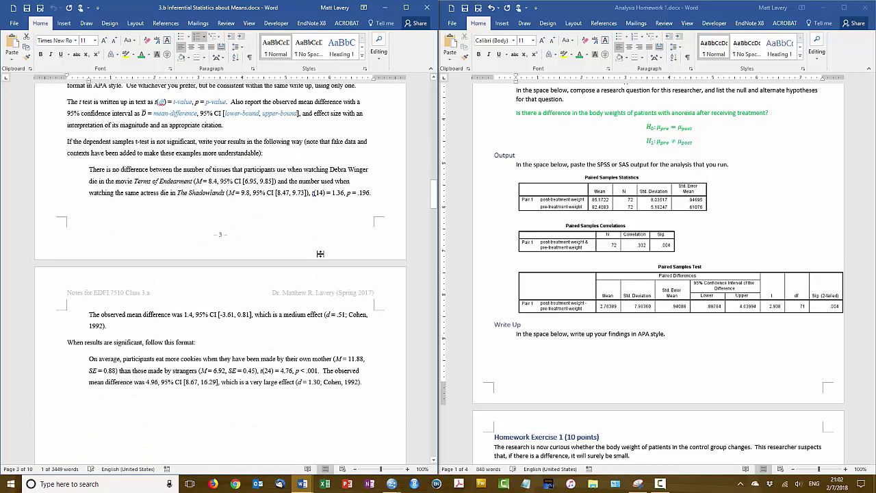
pyautogui.scroll(1, 321, 253)
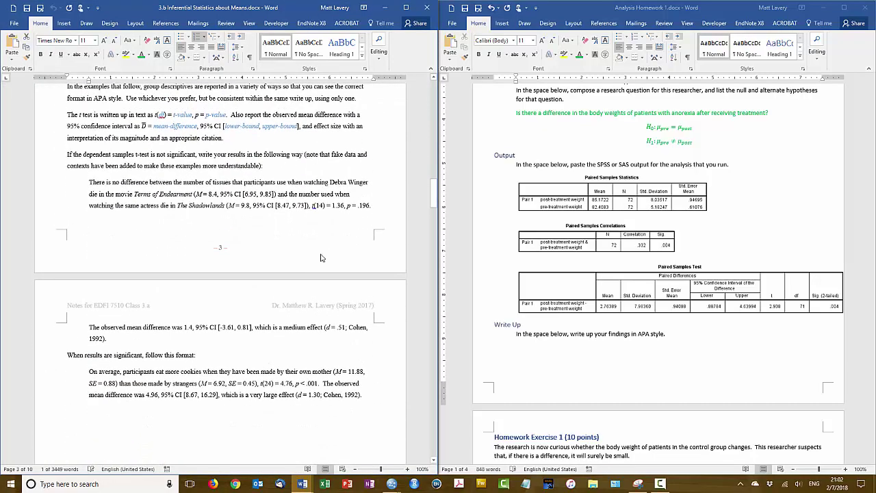
pyautogui.doubleClick(57, 277)
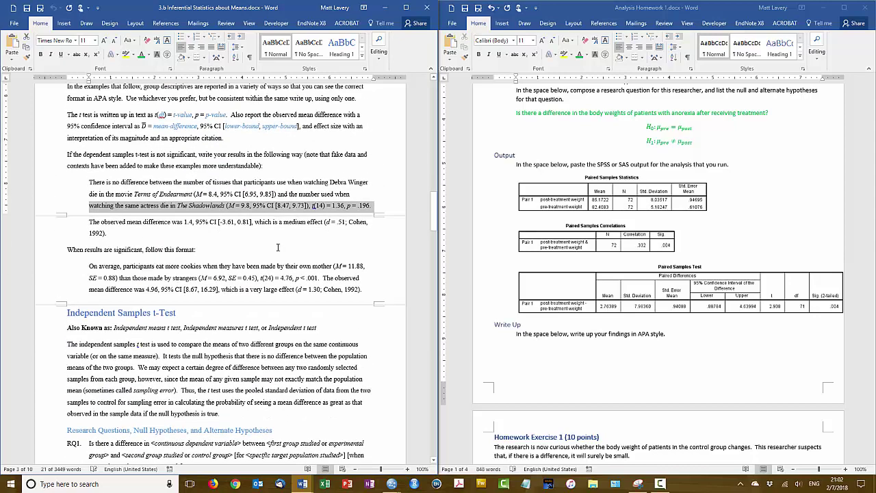
pyautogui.click(301, 245)
pyautogui.scroll(1, 301, 242)
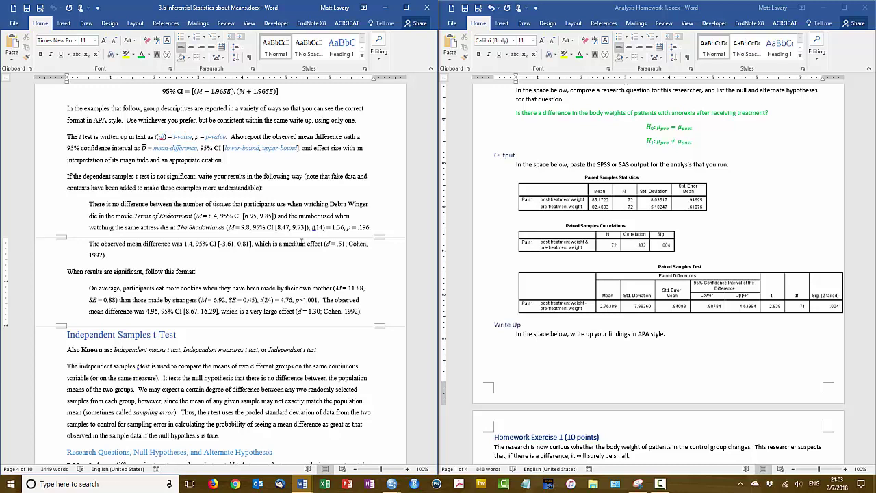
pyautogui.click(518, 349)
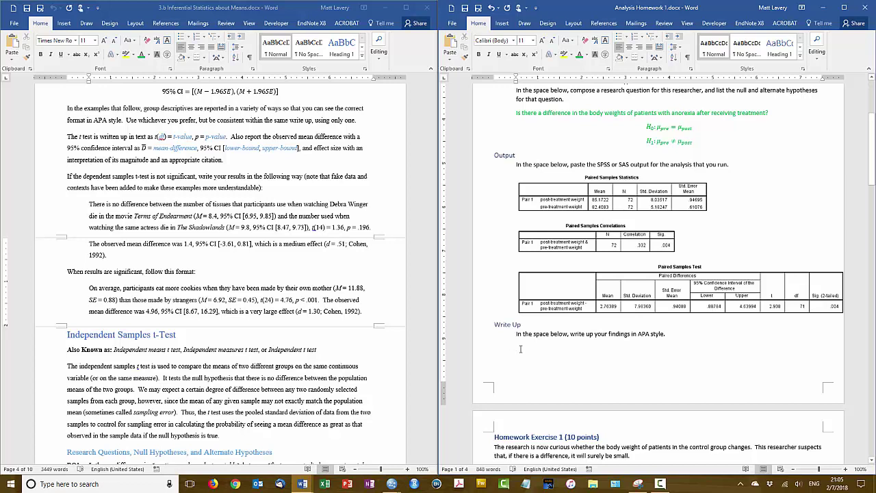
# Type 'On average, the body weight of patients with anorexia was different after treatment (' in green answer formatting
pyautogui.write('On ave')
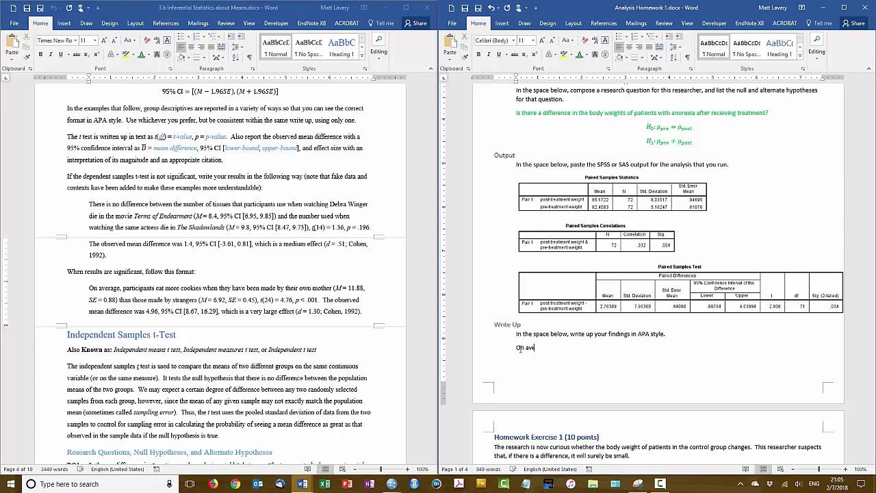
pyautogui.write('rage, the body weight of patients with ano')
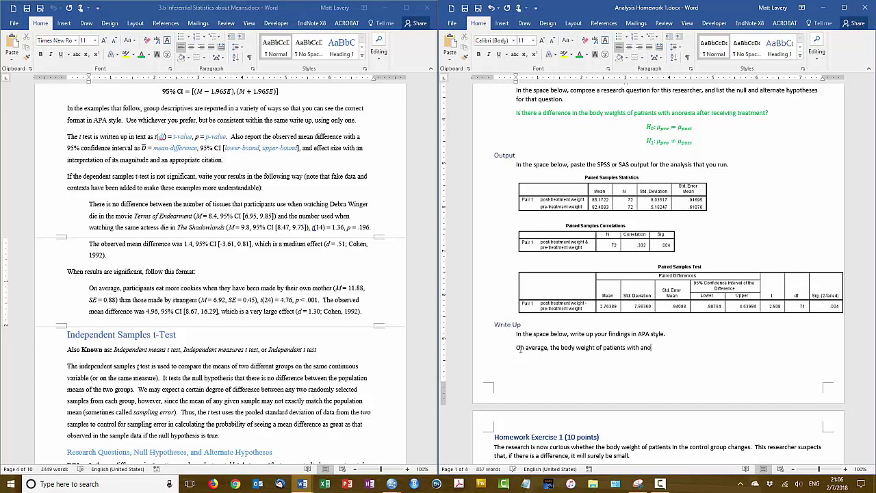
pyautogui.write('rexia was different after treatment () than it was before ().')
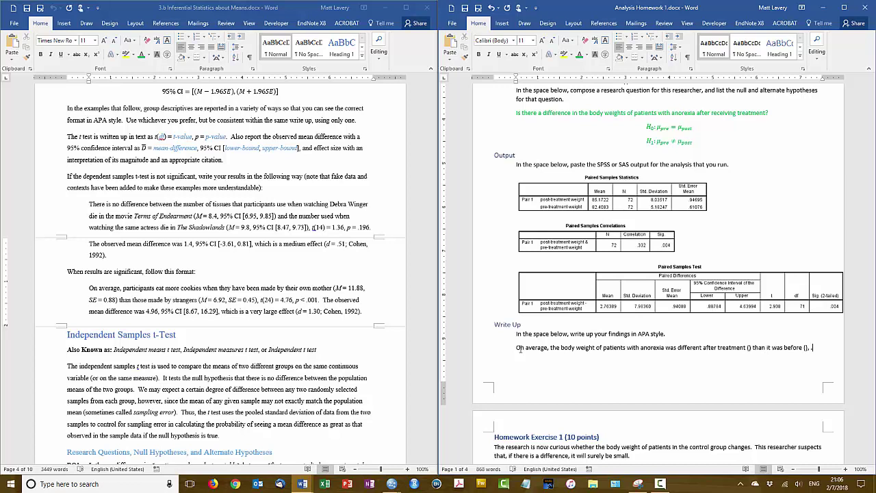
pyautogui.moveTo(520, 349); pyautogui.dragTo(580, 381)
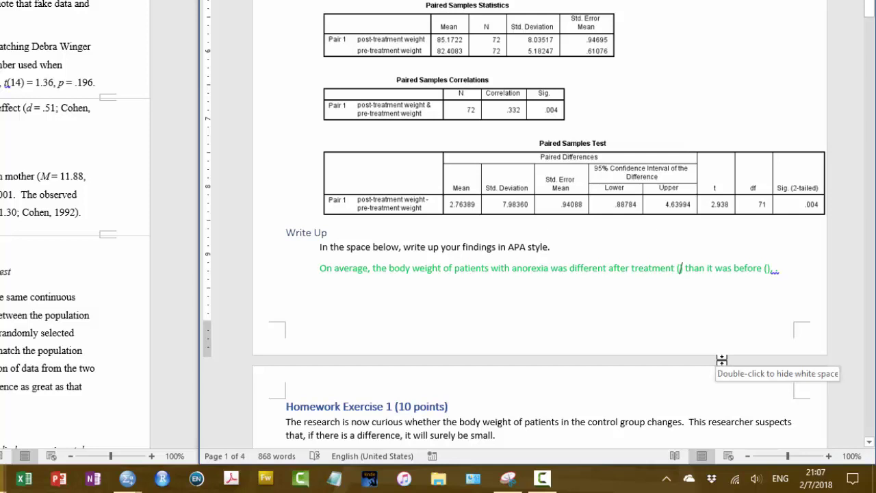
# Add 'M = 85.2, SD = 8.04' with italic M and SD for the post-treatment values
pyautogui.write('M')
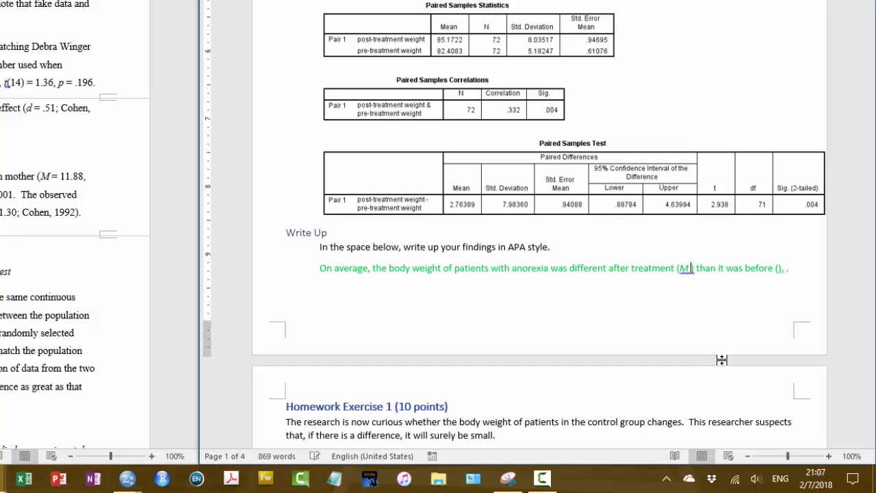
pyautogui.write('=')
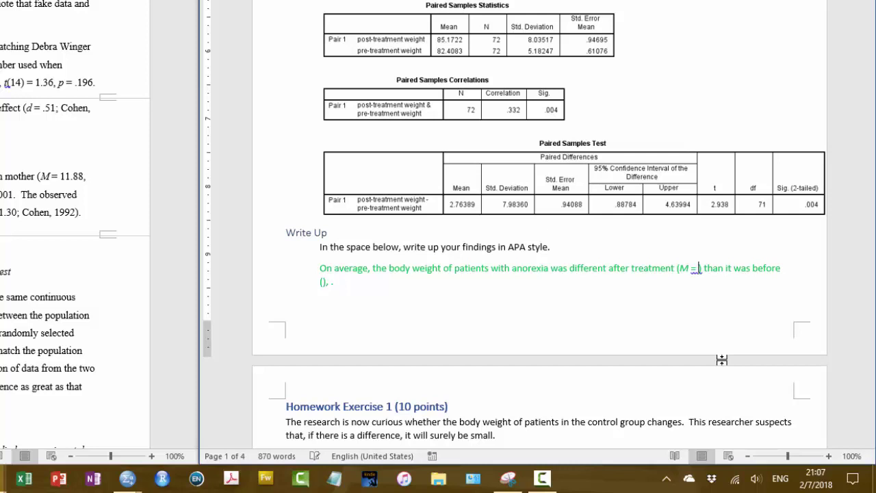
pyautogui.write('85.')
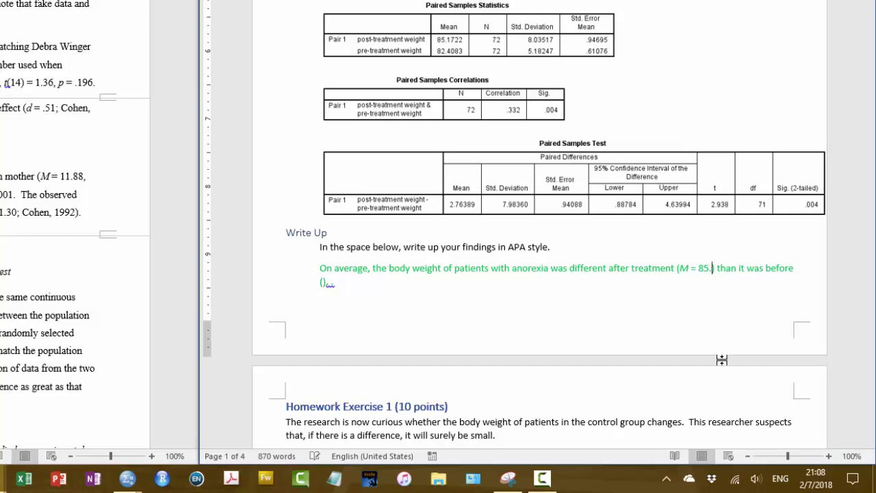
pyautogui.write('2')
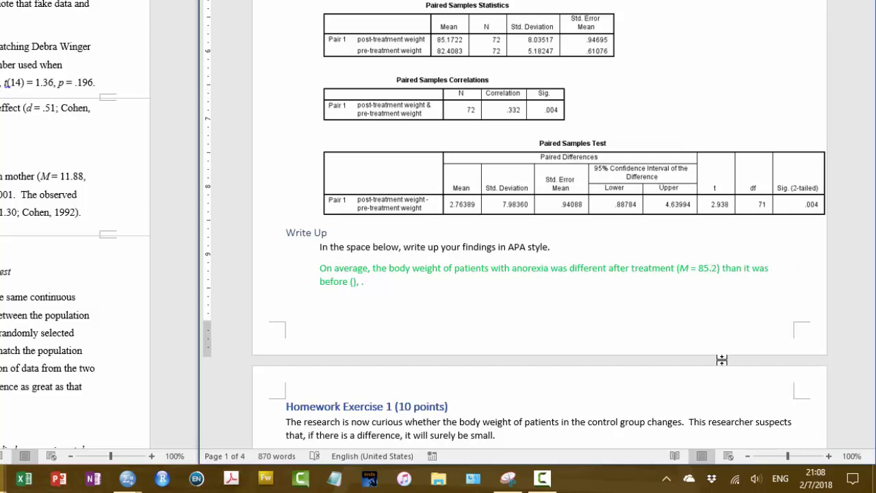
pyautogui.write(', SD')
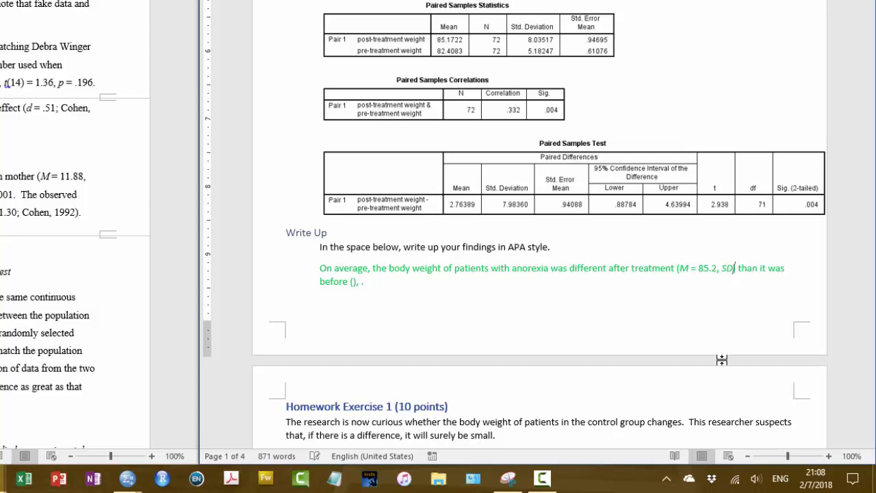
pyautogui.write(' =')
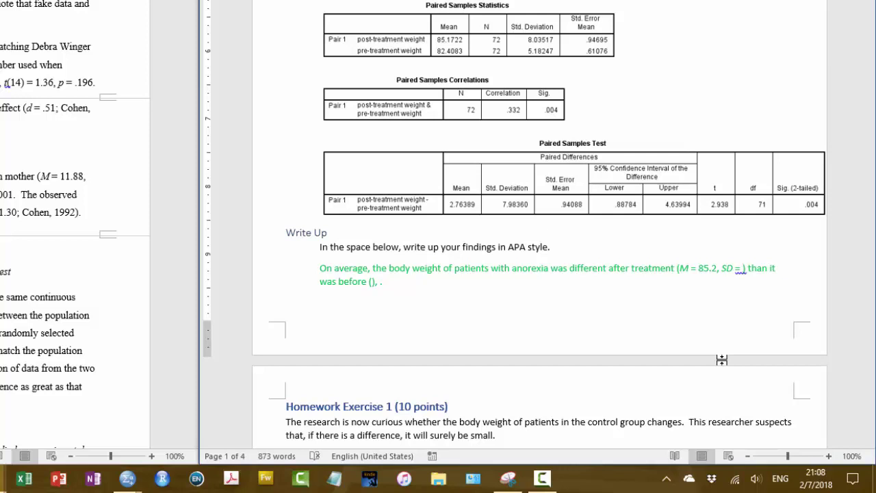
pyautogui.write('8.04')
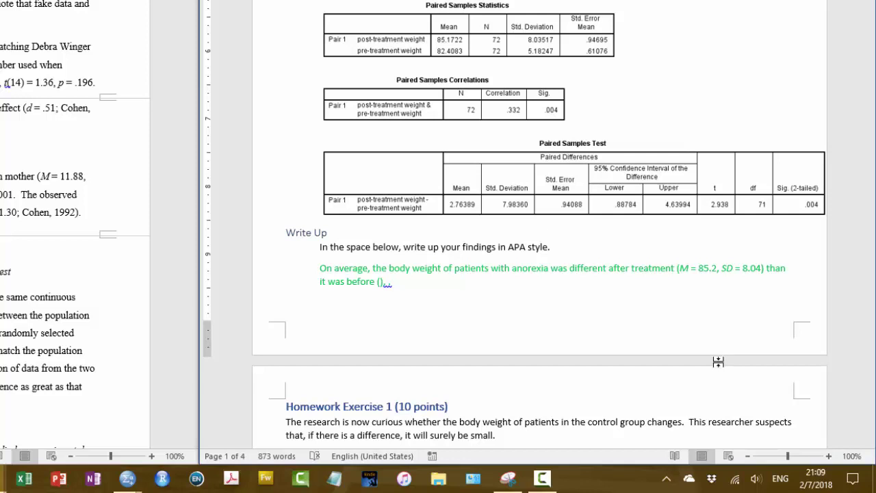
# Type 'M = 82.4, SD = 5.18' inside the empty parentheses after 'it was before'
pyautogui.click(382, 282)
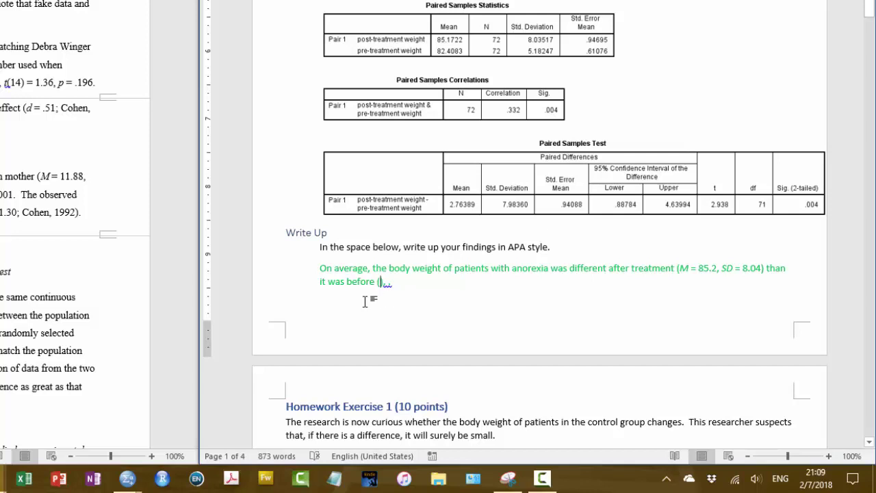
pyautogui.write('M')
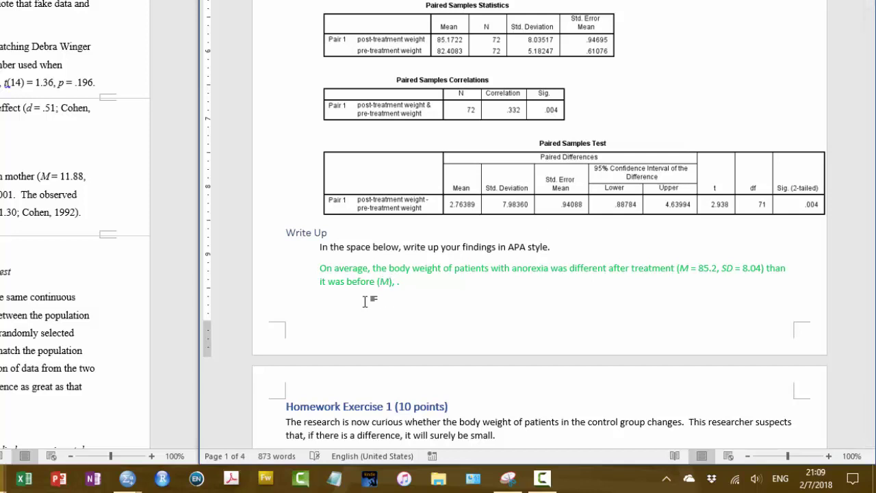
pyautogui.write(' = 82.4, SD = 5.18')
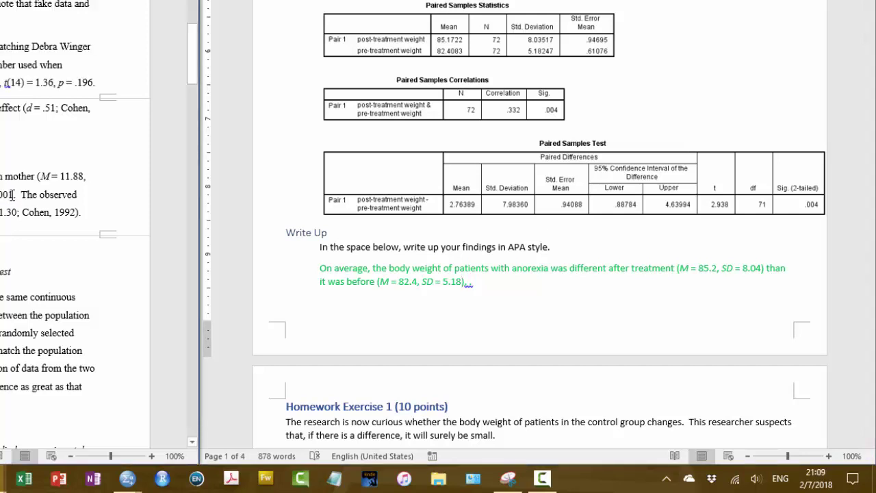
# Paste the notes' example t and p statement after '5.18)' and end it with a period
pyautogui.doubleClick(11, 195)
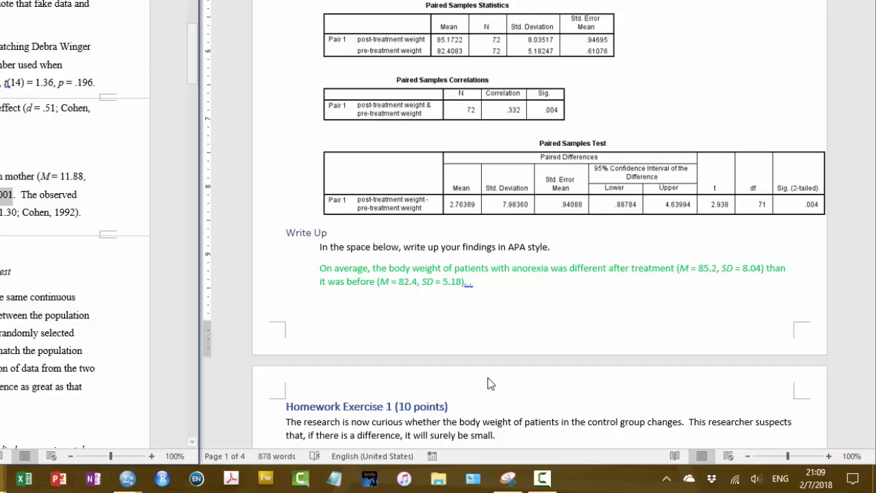
pyautogui.click(467, 282)
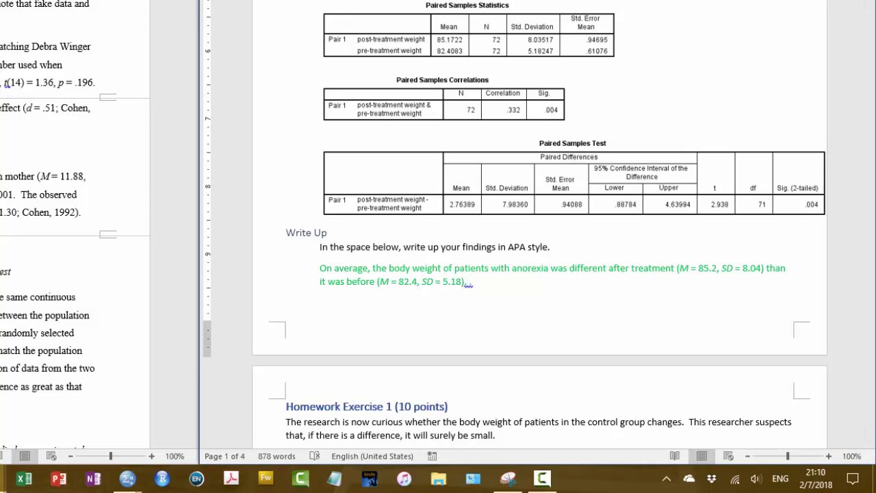
pyautogui.write(', t(24) = 4.76, p < .001')
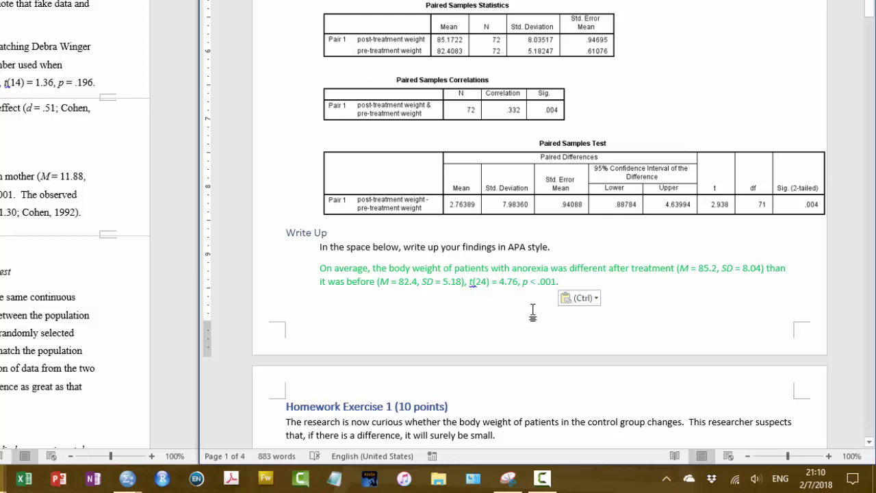
pyautogui.write('.')
# Edit the pasted statement to read t(71) = 2.94, p = .004
pyautogui.moveTo(500, 284); pyautogui.dragTo(518, 288)
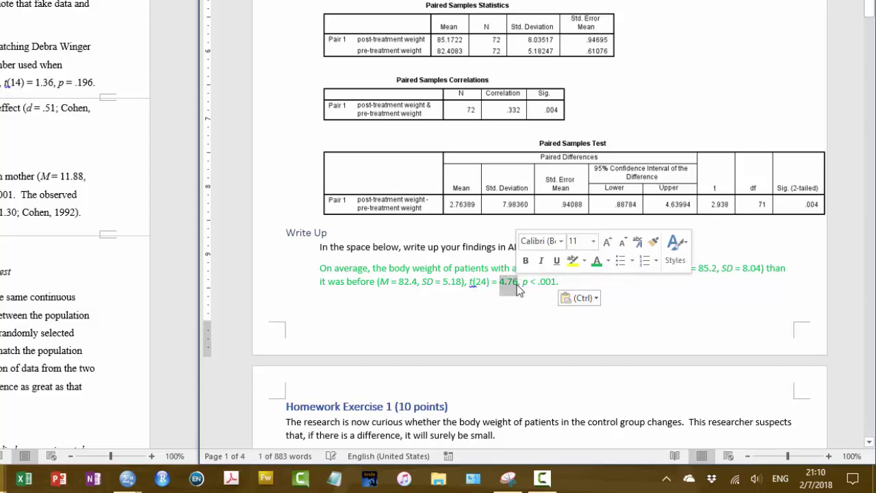
pyautogui.write('2.94')
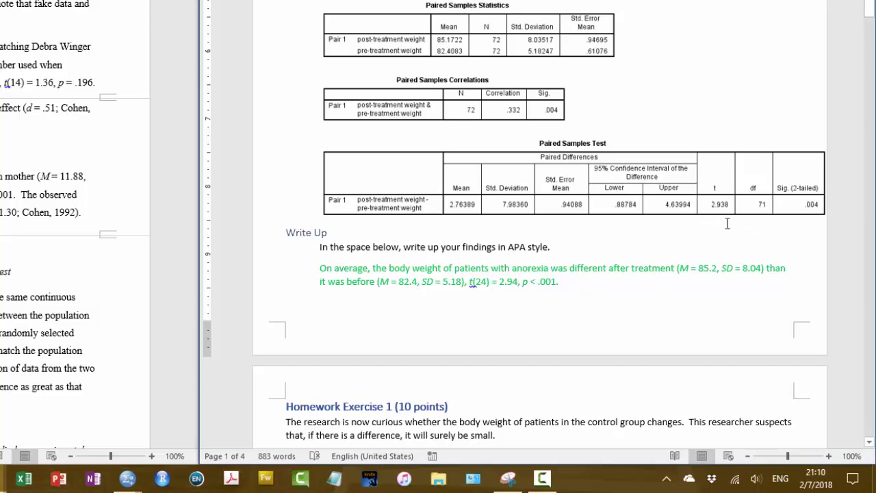
pyautogui.doubleClick(481, 284)
pyautogui.write('71')
pyautogui.moveTo(522, 282); pyautogui.dragTo(555, 282)
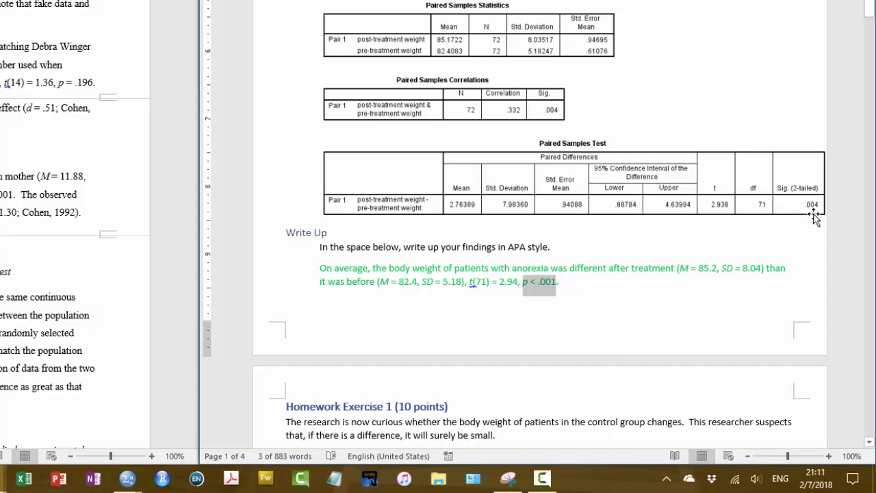
pyautogui.click(542, 283)
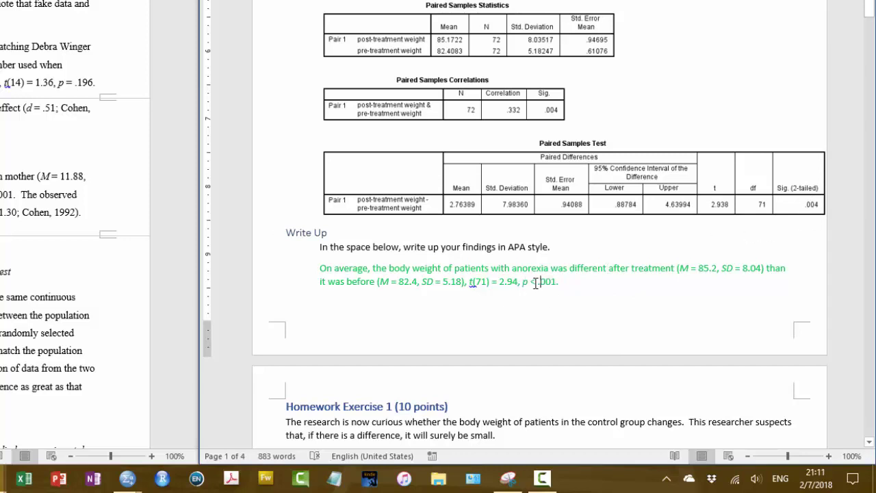
pyautogui.doubleClick(534, 283)
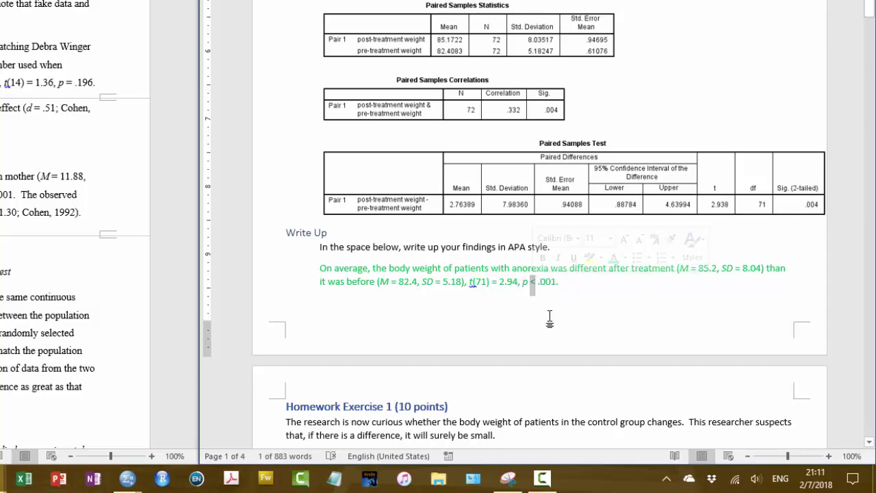
pyautogui.write('=')
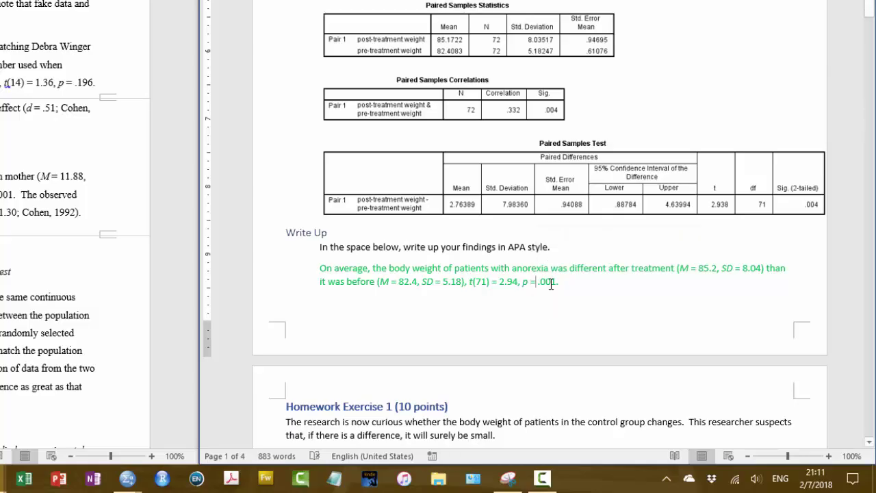
pyautogui.moveTo(549, 283); pyautogui.dragTo(555, 283)
pyautogui.write('4')
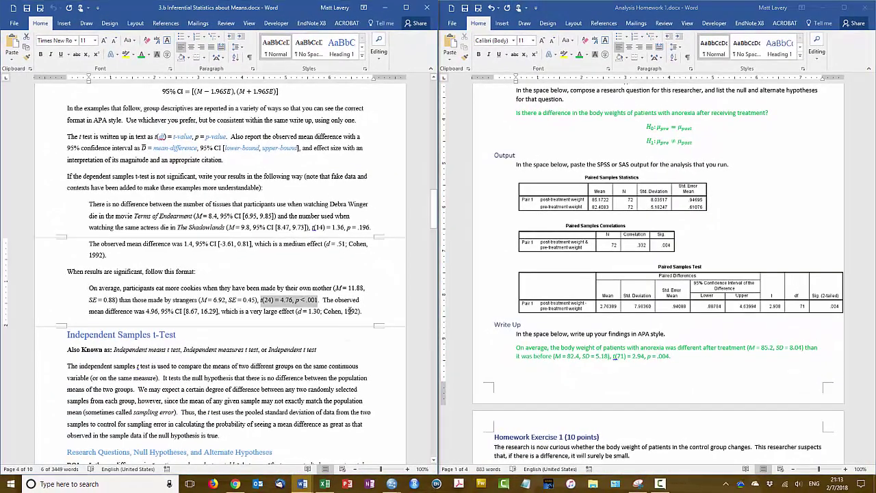
# Scroll the reference notes up to the Effect Size section and highlight its Cohen's d formula
pyautogui.scroll(5, 351, 310)
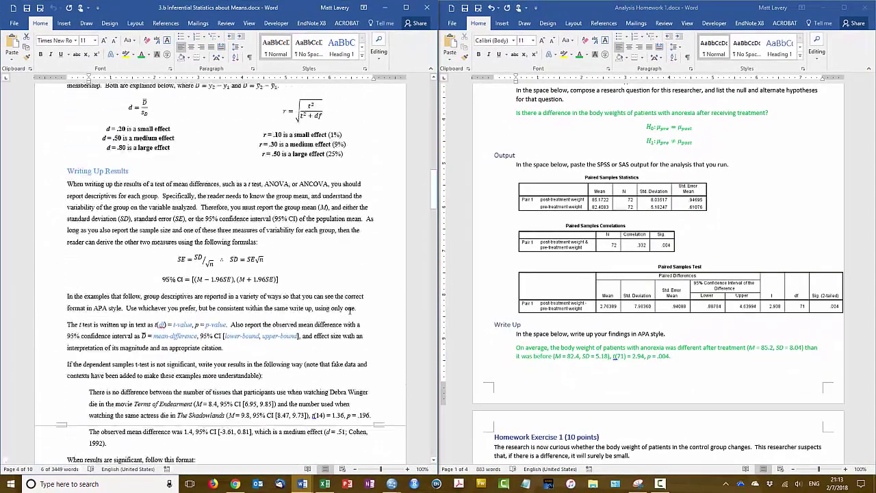
pyautogui.scroll(4, 350, 309)
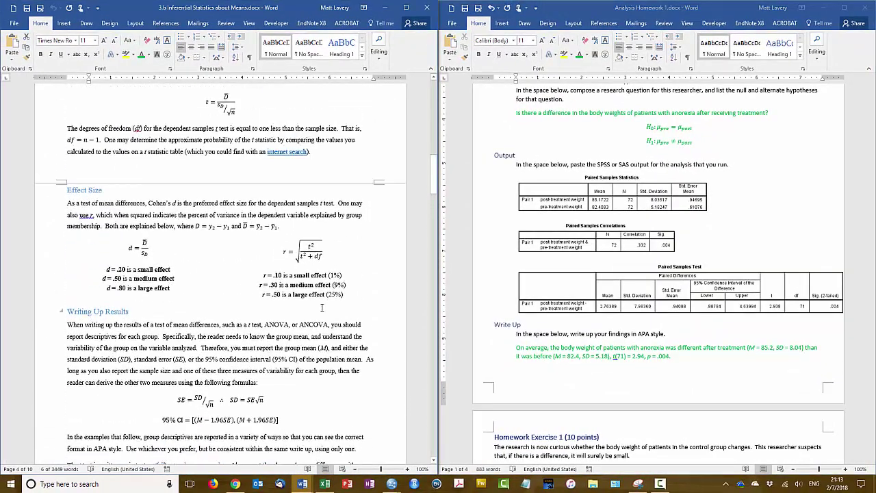
pyautogui.moveTo(43, 205); pyautogui.dragTo(49, 293)
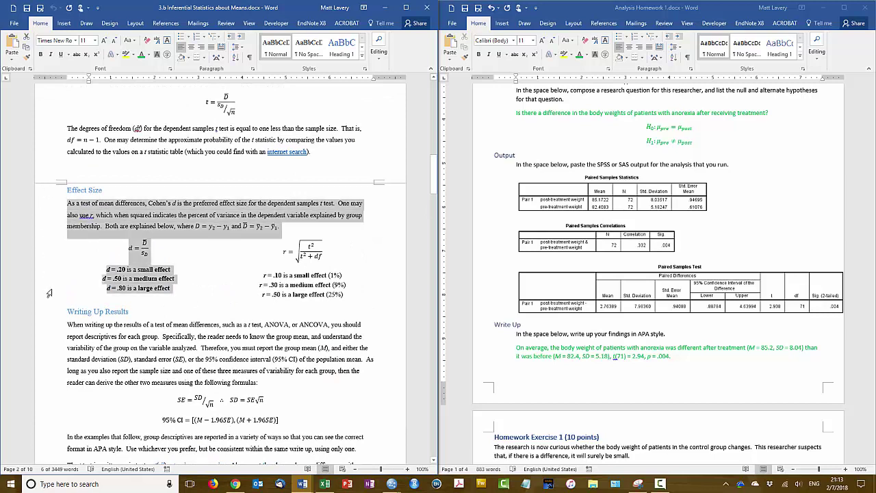
pyautogui.click(183, 309)
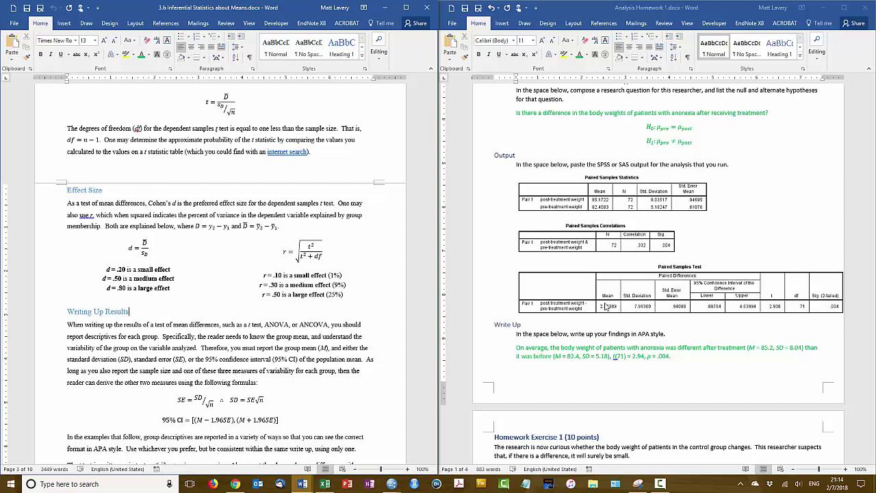
# Bring Lavery's Effect Size Calculator.xlsx forward and snap it to the left half beside Word
pyautogui.click(324, 484)
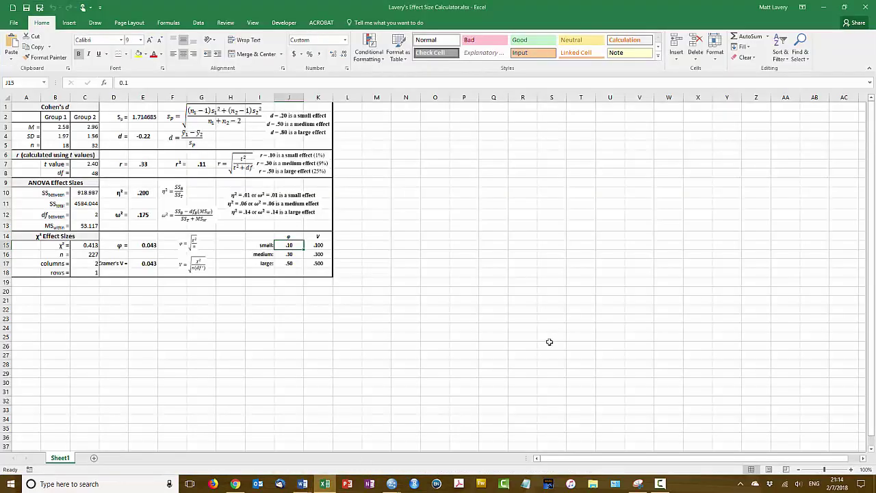
pyautogui.moveTo(428, 9); pyautogui.dragTo(2, 215)
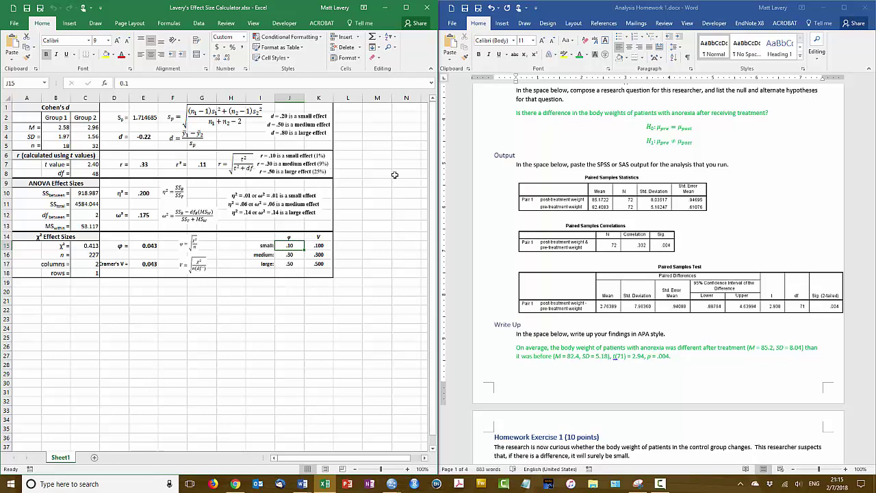
# Enter Group 1's mean 85.2, SD 8.04 and n 72 in column B
pyautogui.click(57, 127)
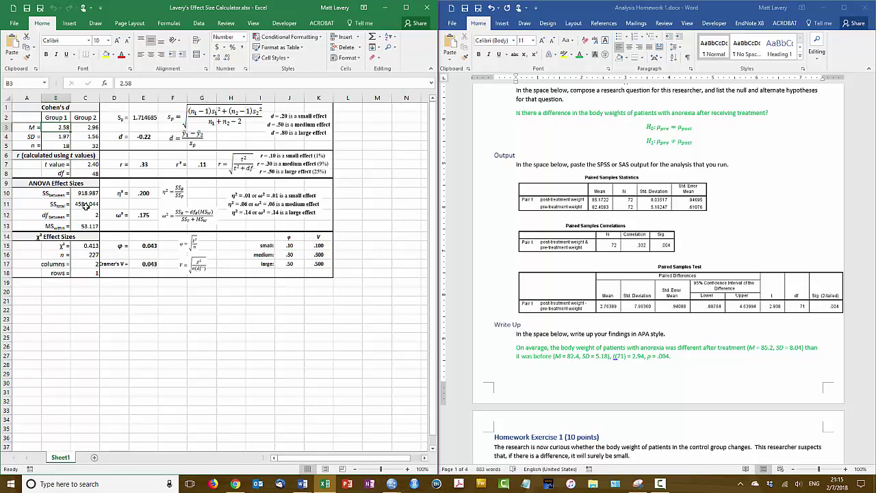
pyautogui.write('85.2')
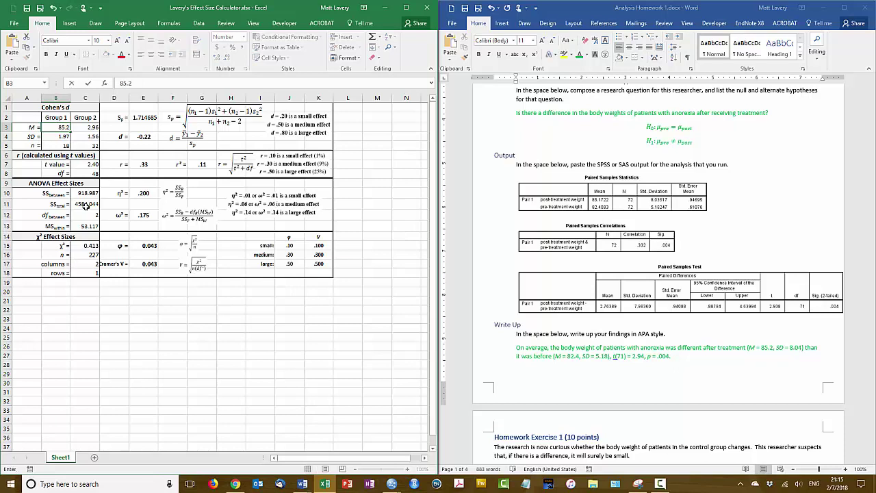
pyautogui.press('Return')
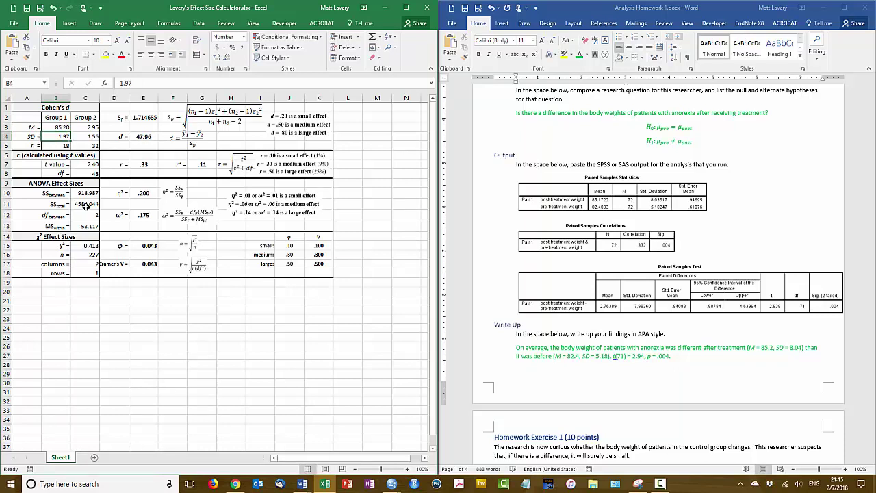
pyautogui.write('8.04')
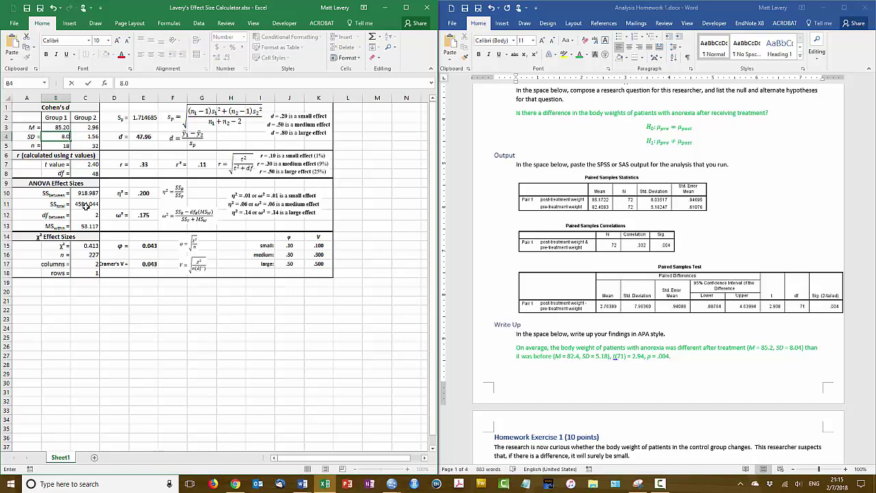
pyautogui.press('Return')
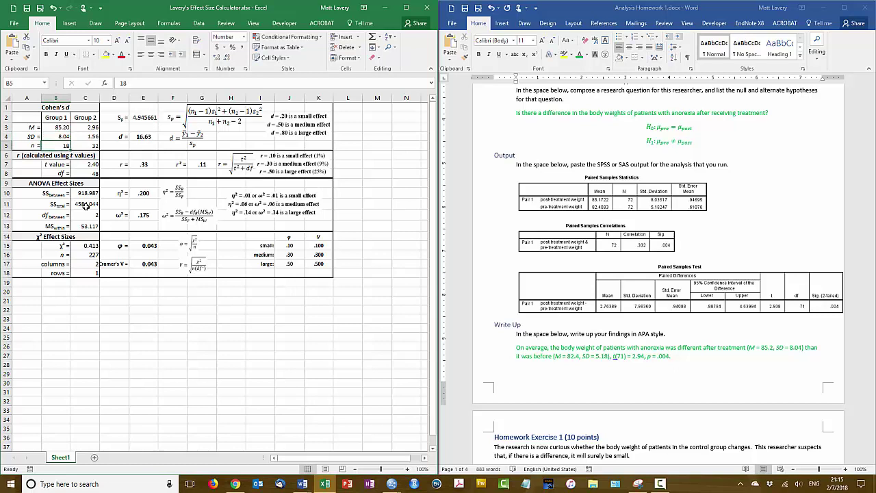
pyautogui.write('72')
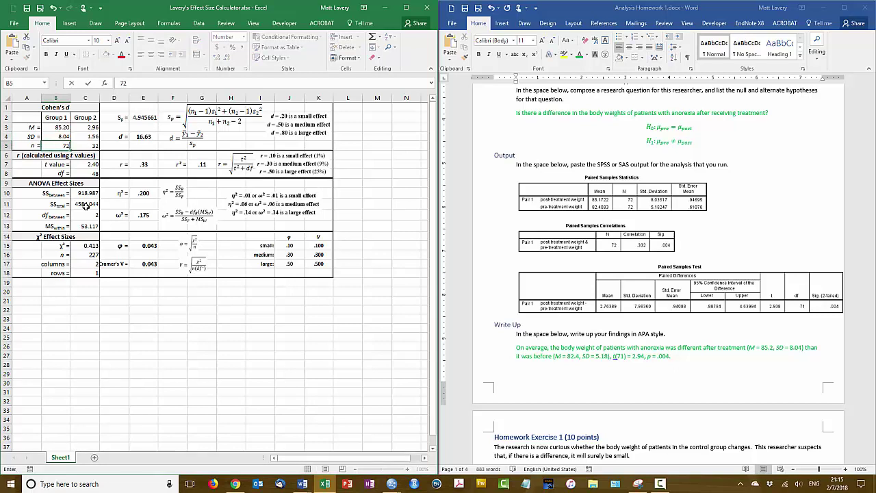
pyautogui.press('Up')
pyautogui.press('Up')
# Enter Group 2's mean 82.4, SD 5.18 and n 72, then check d = 0.41 in E4
pyautogui.press('Right')
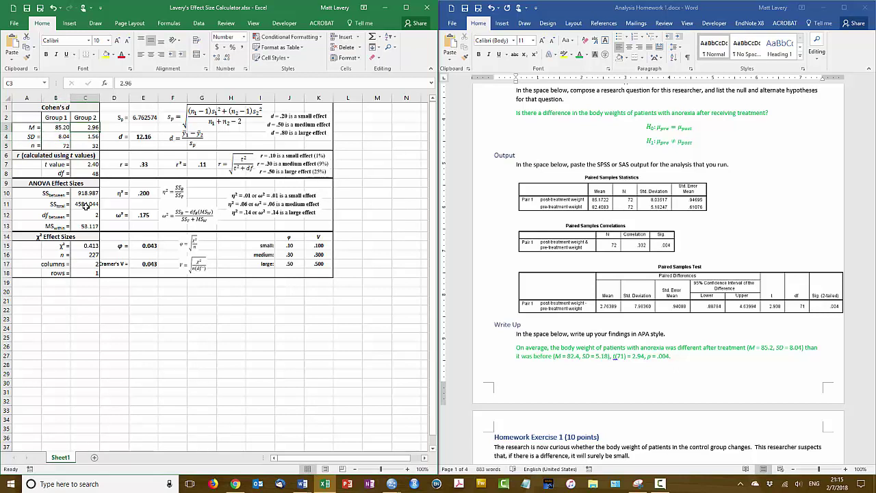
pyautogui.write('82.')
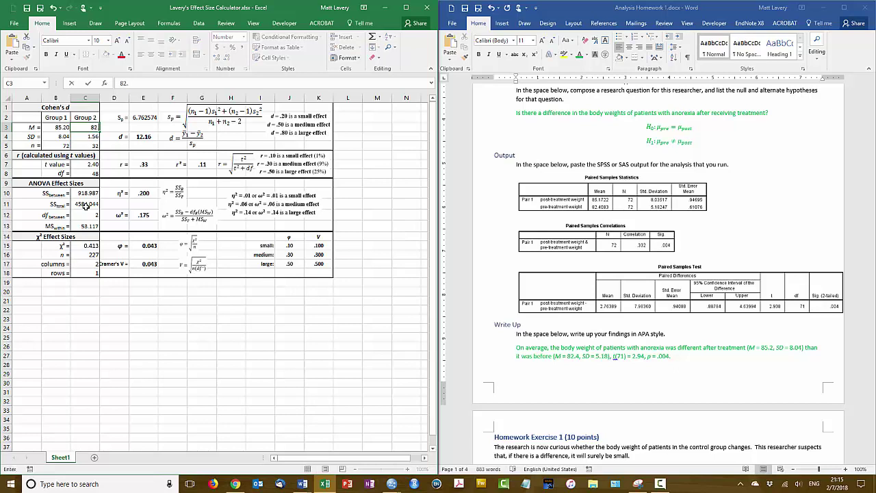
pyautogui.write('4')
pyautogui.press('Return')
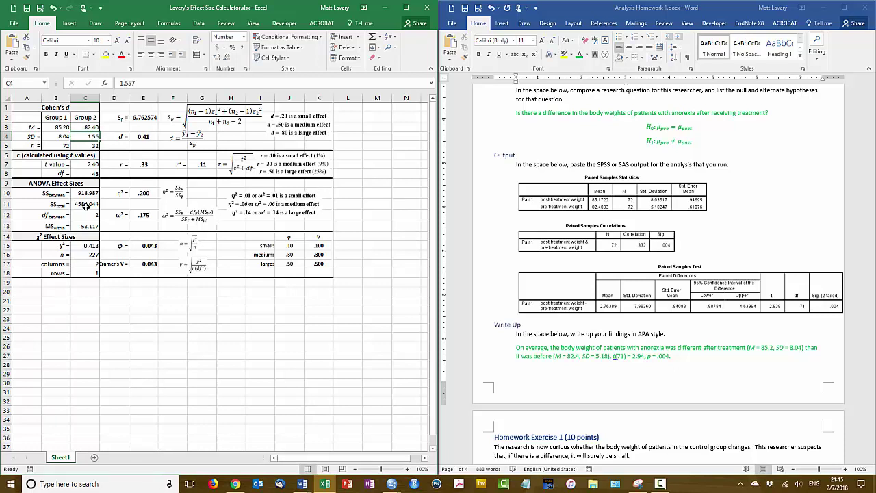
pyautogui.write('5.18')
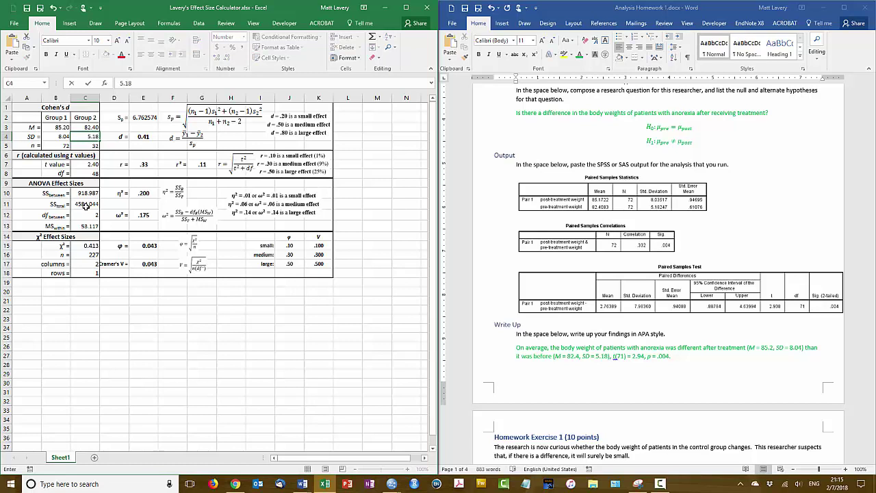
pyautogui.press('Return')
pyautogui.write('72')
pyautogui.press('Return')
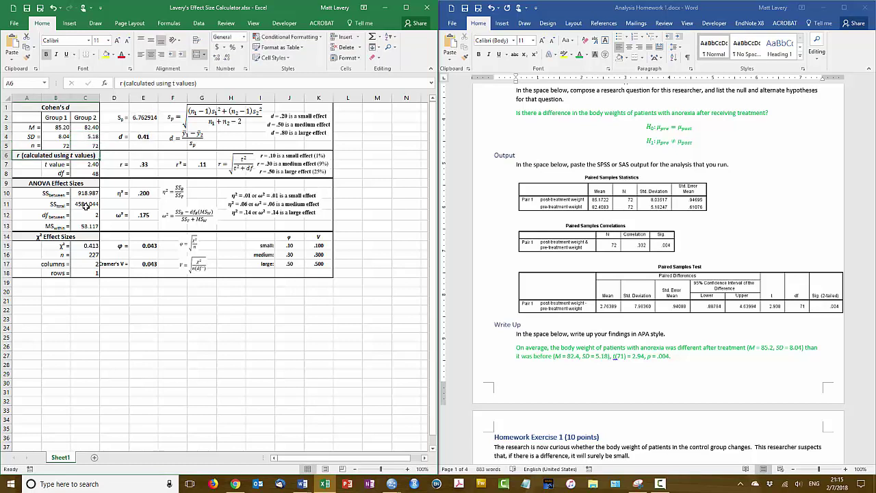
pyautogui.press('Up')
pyautogui.press('Right')
pyautogui.press('Up')
pyautogui.press('Right')
pyautogui.press('Right')
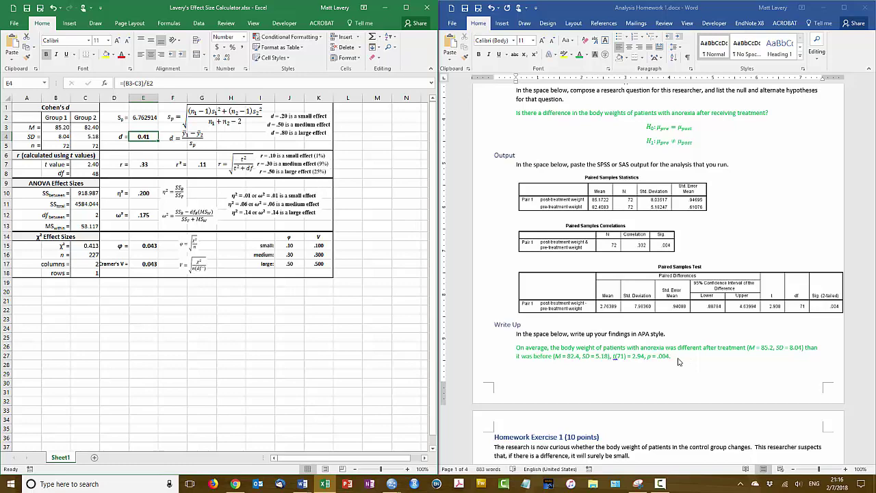
# Paste the notes' observed-mean-difference example at the end of the Write Up, changing 4.96 to 2.76
pyautogui.hotkey('alt', 'Tab')
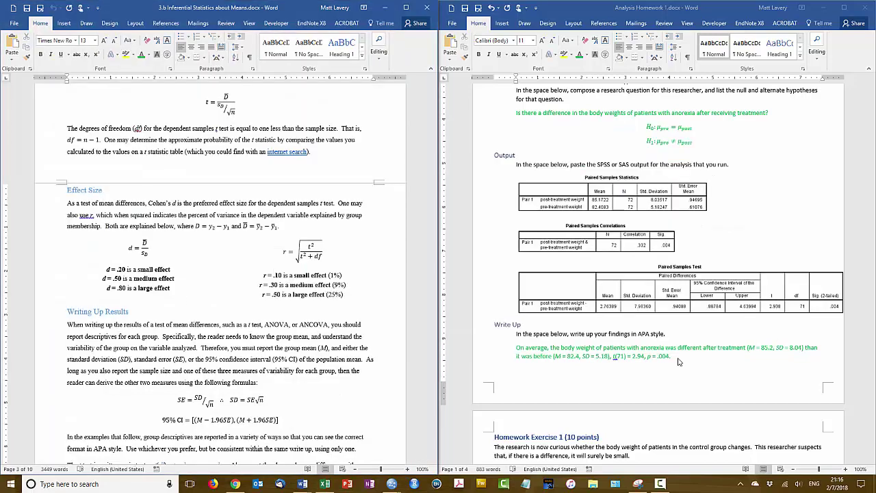
pyautogui.scroll(-2, 269, 354)
pyautogui.scroll(-7, 269, 354)
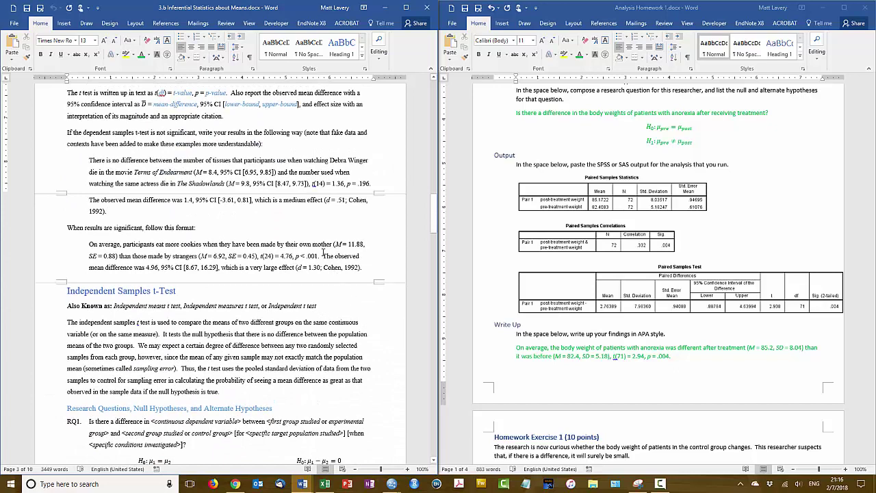
pyautogui.moveTo(324, 256); pyautogui.dragTo(363, 269)
pyautogui.hotkey('ctrl', 'c')
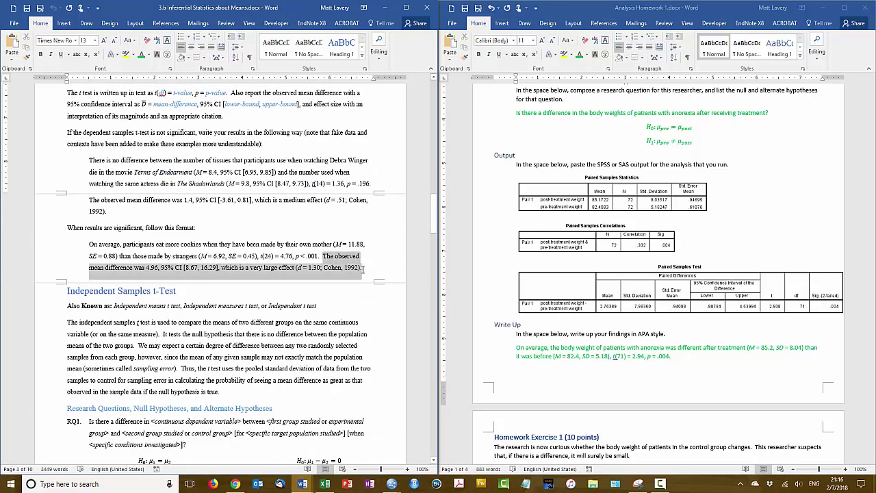
pyautogui.click(696, 358)
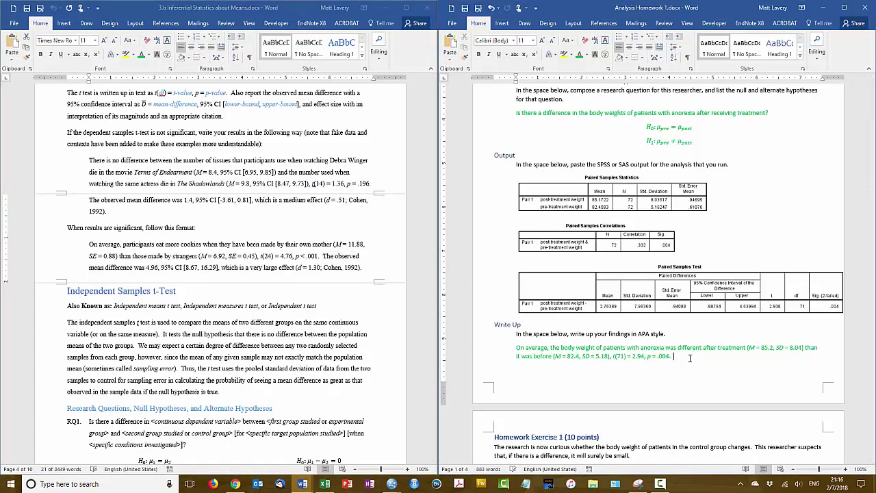
pyautogui.rightClick(690, 358)
pyautogui.click(736, 273)
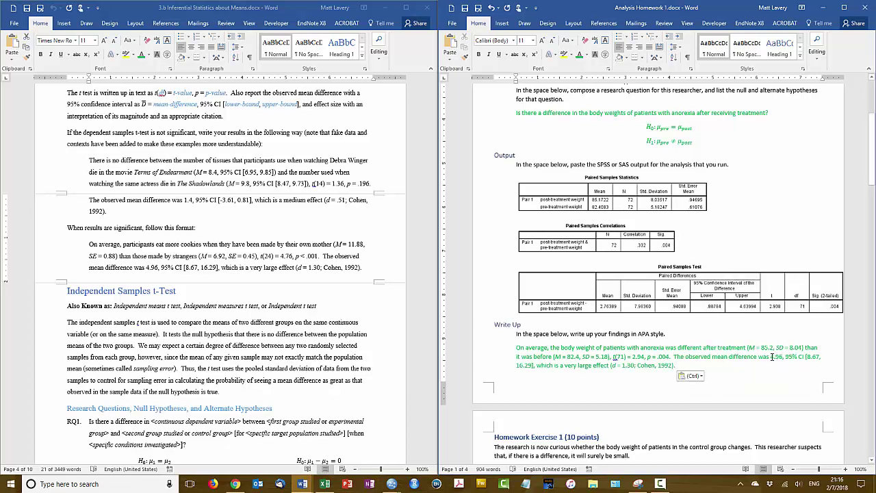
pyautogui.moveTo(770, 356); pyautogui.dragTo(783, 361)
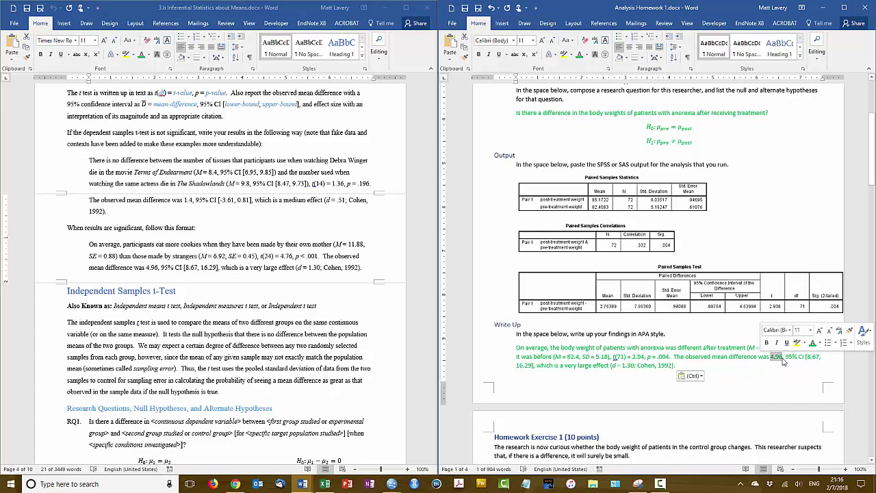
pyautogui.write('2.76')
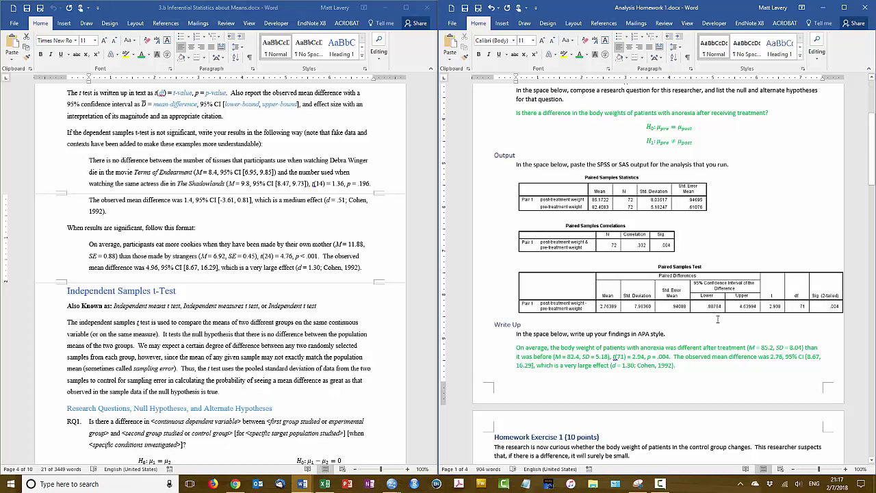
# Replace CI bounds 8.67 and 16.29 with 0.89 and 4.64, and 'very large' with 'small to medium'
pyautogui.moveTo(807, 356); pyautogui.dragTo(822, 356)
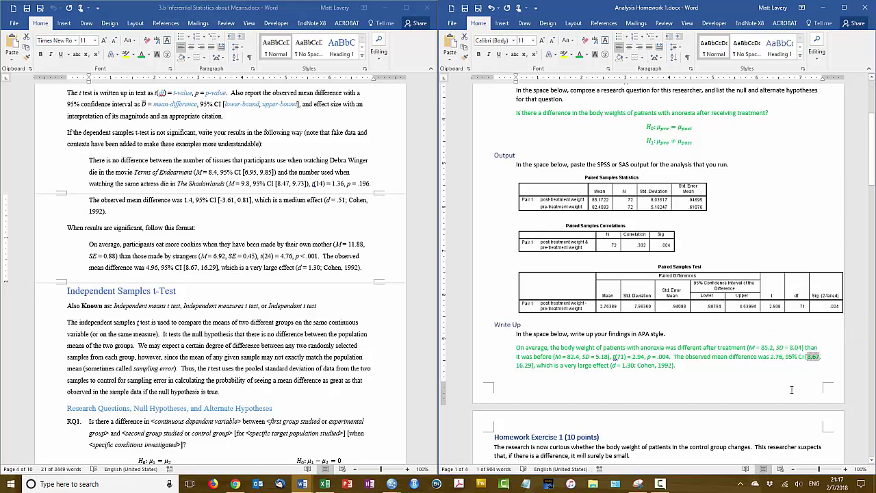
pyautogui.write('0.')
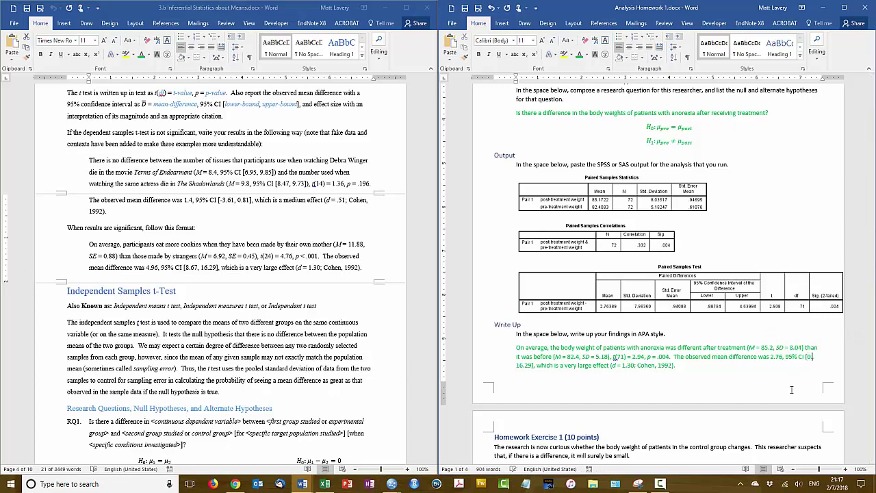
pyautogui.write('89')
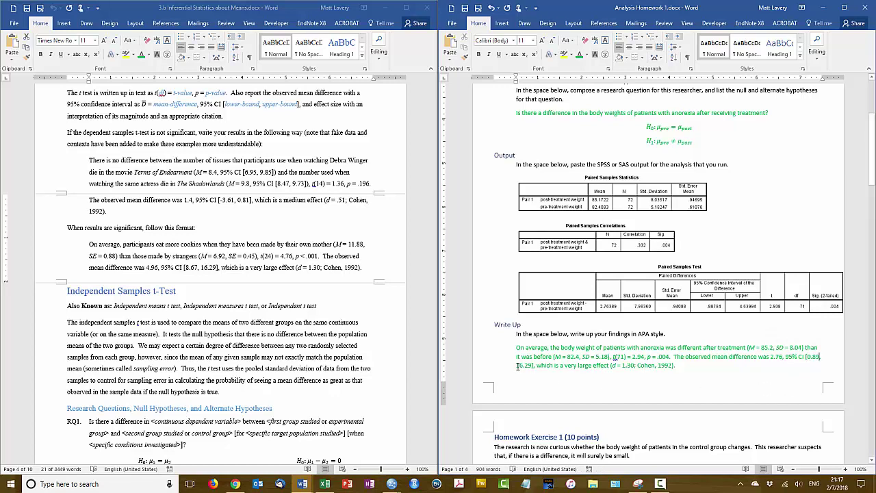
pyautogui.moveTo(517, 366); pyautogui.dragTo(531, 368)
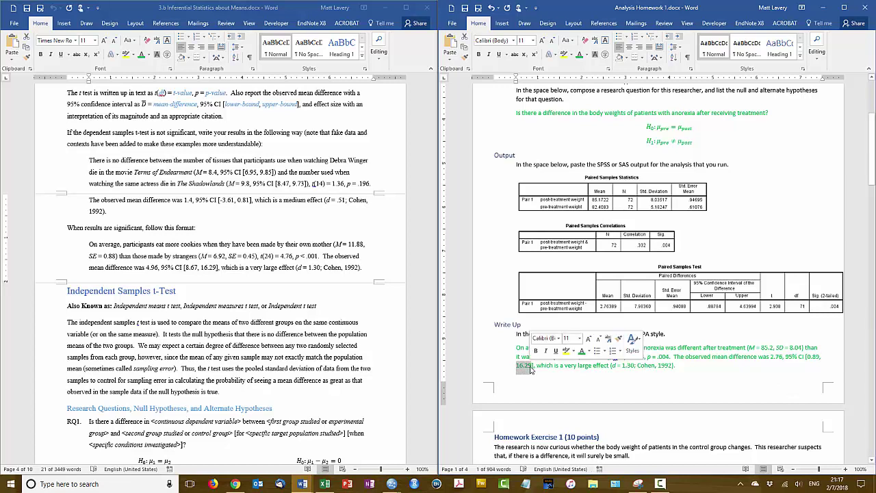
pyautogui.write('4.')
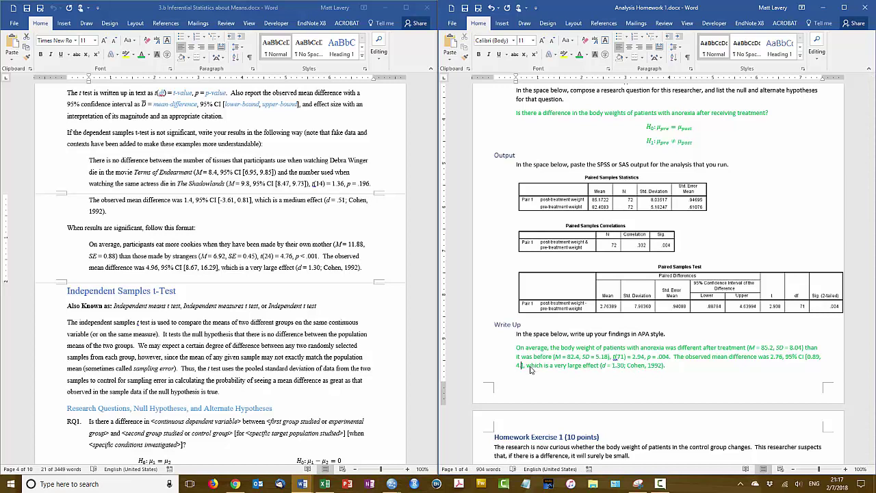
pyautogui.write('64')
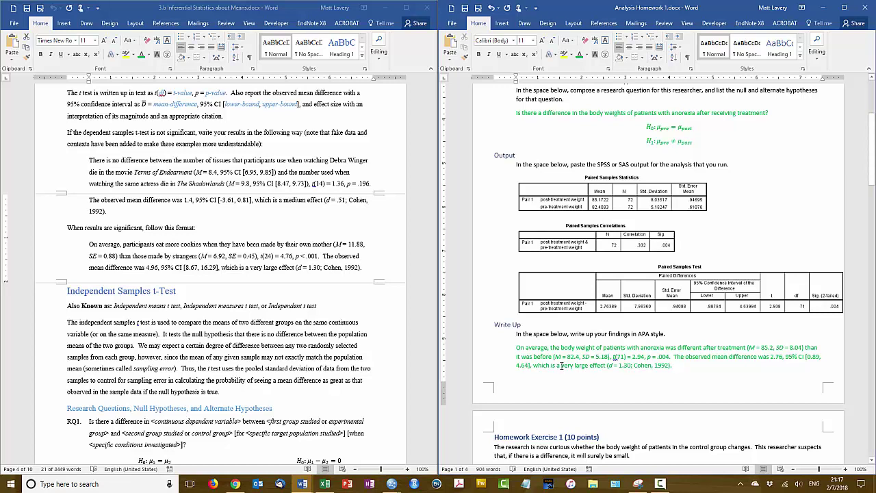
pyautogui.moveTo(561, 366); pyautogui.dragTo(587, 366)
pyautogui.write('small to m')
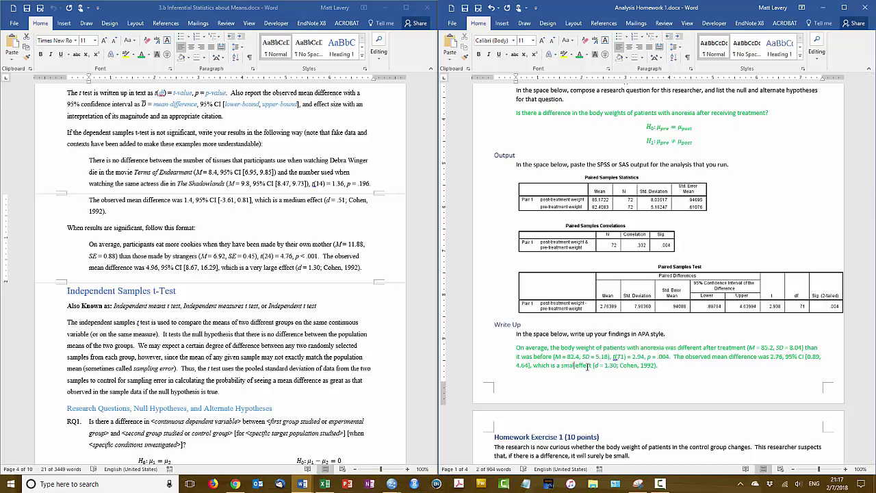
pyautogui.write('edium')
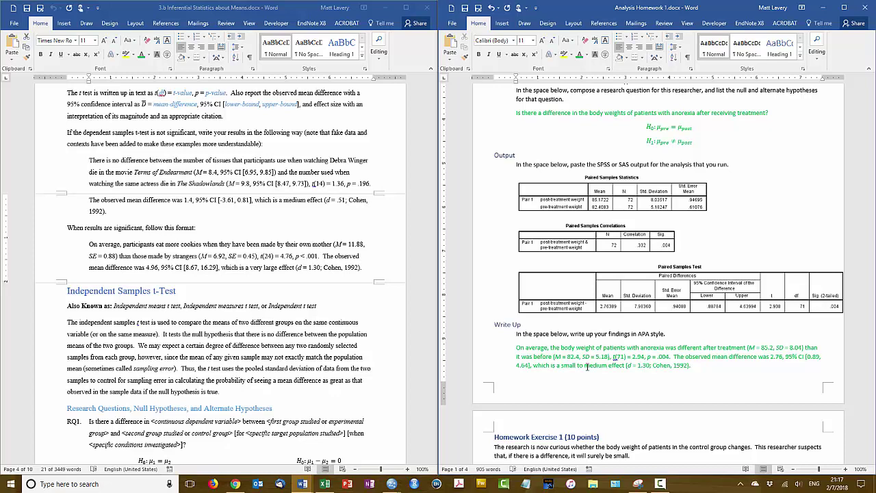
# Verify Cohen's d in the Excel calculator and replace .30 with .41 in the write-up
pyautogui.click(326, 484)
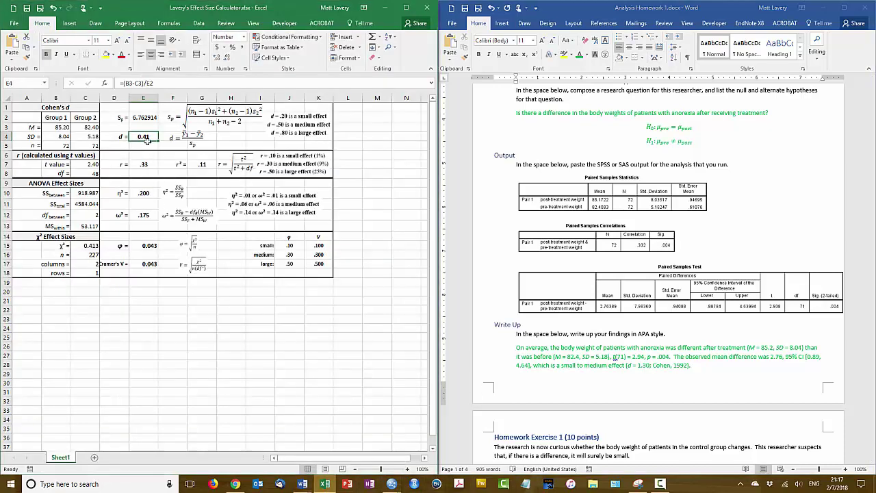
pyautogui.click(638, 365)
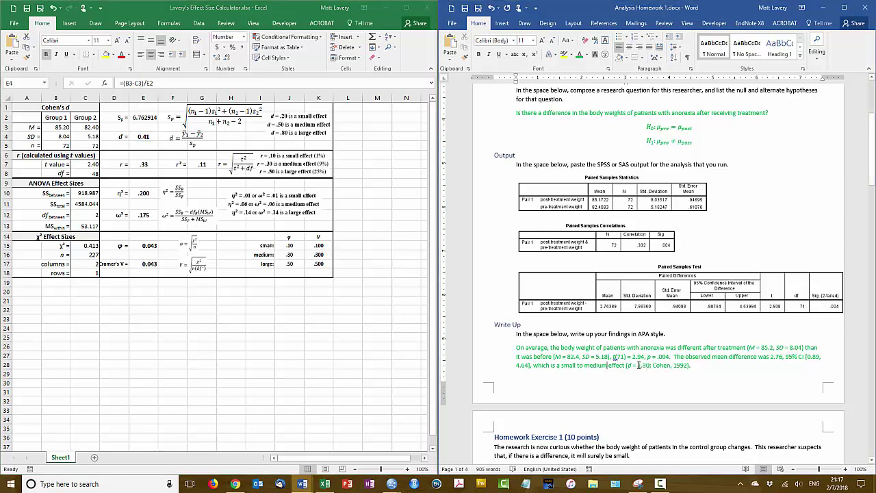
pyautogui.moveTo(639, 365); pyautogui.dragTo(649, 365)
pyautogui.write('.41')
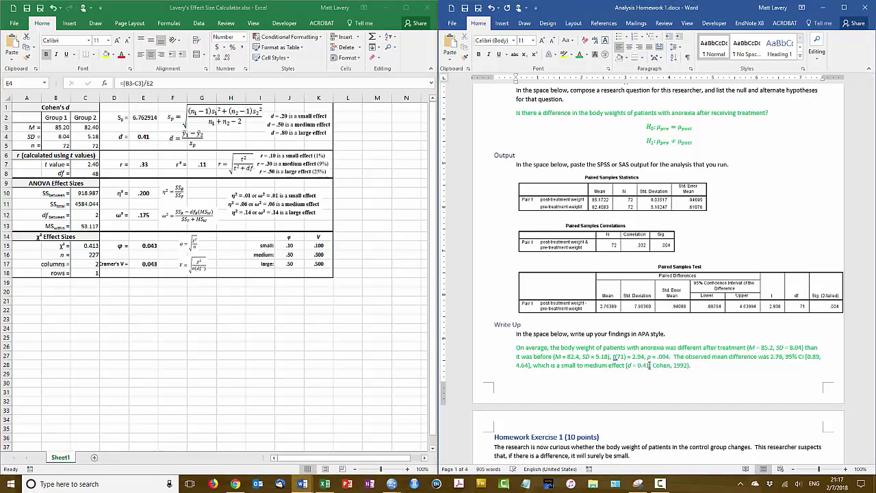
pyautogui.moveTo(653, 366); pyautogui.dragTo(689, 370)
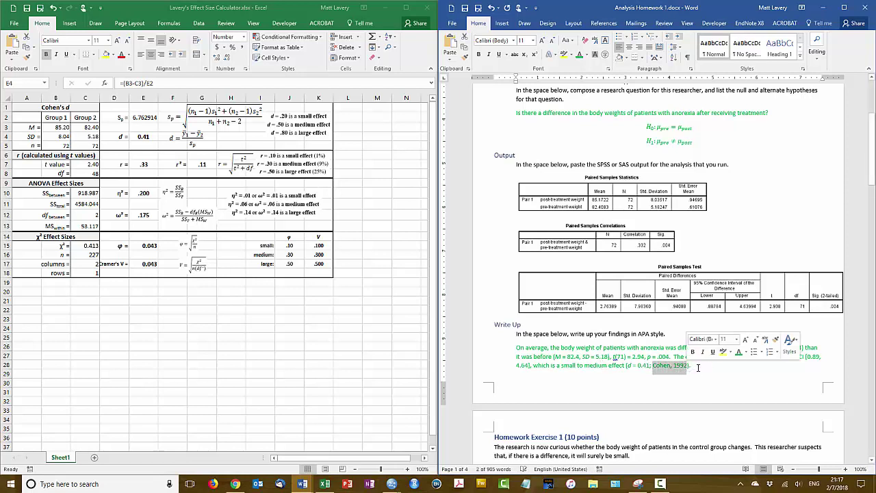
pyautogui.click(690, 379)
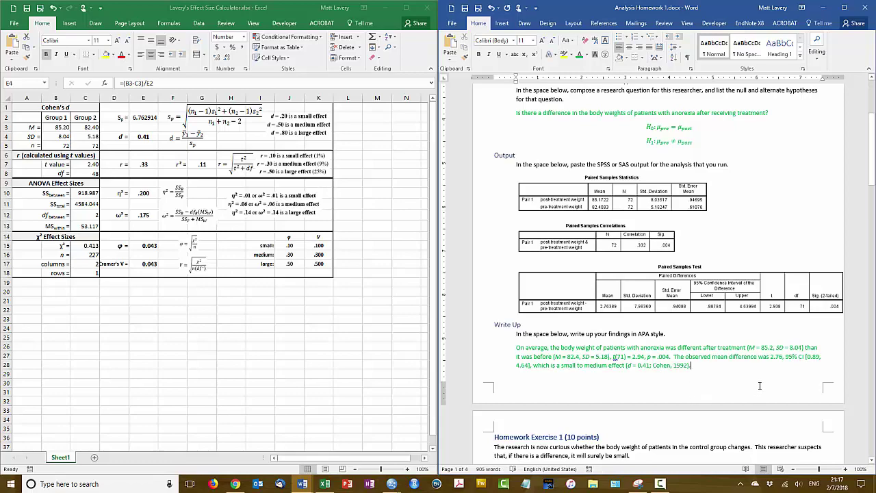
pyautogui.scroll(1, 756, 391)
pyautogui.scroll(4, 755, 390)
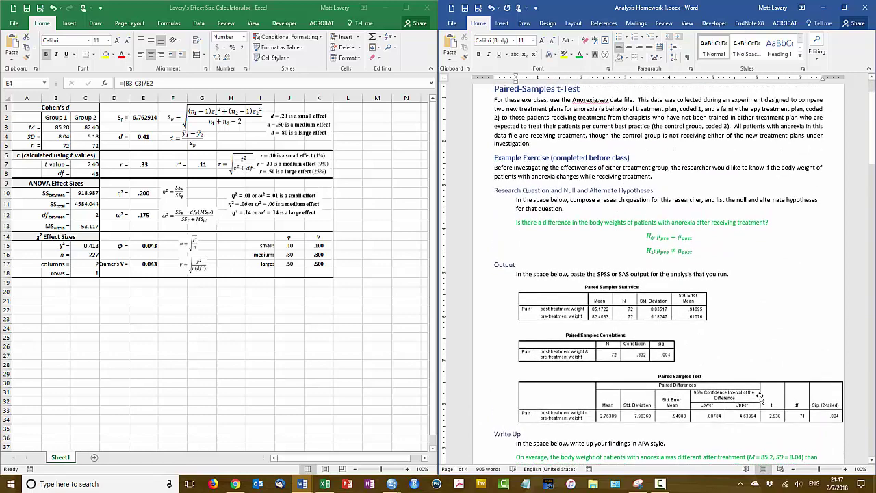